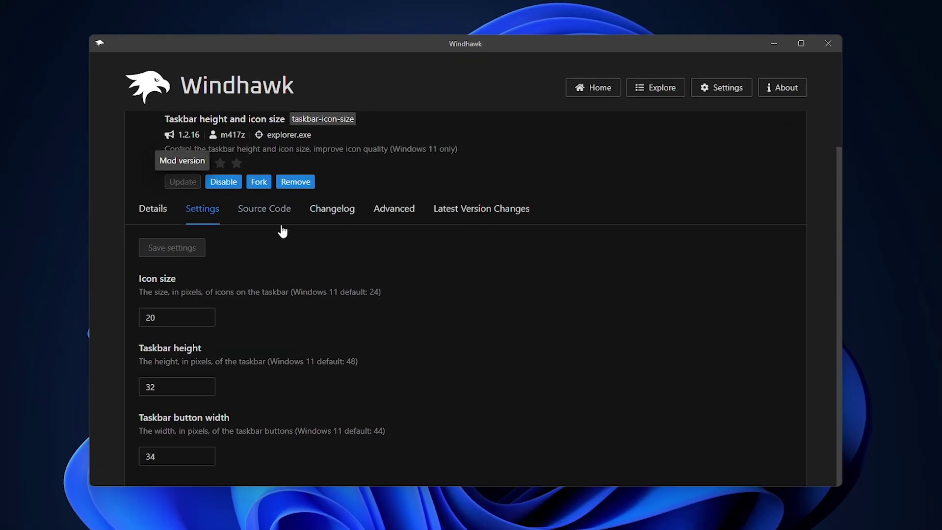
- Return to the Explore page to browse available mods
left_click(629, 121)
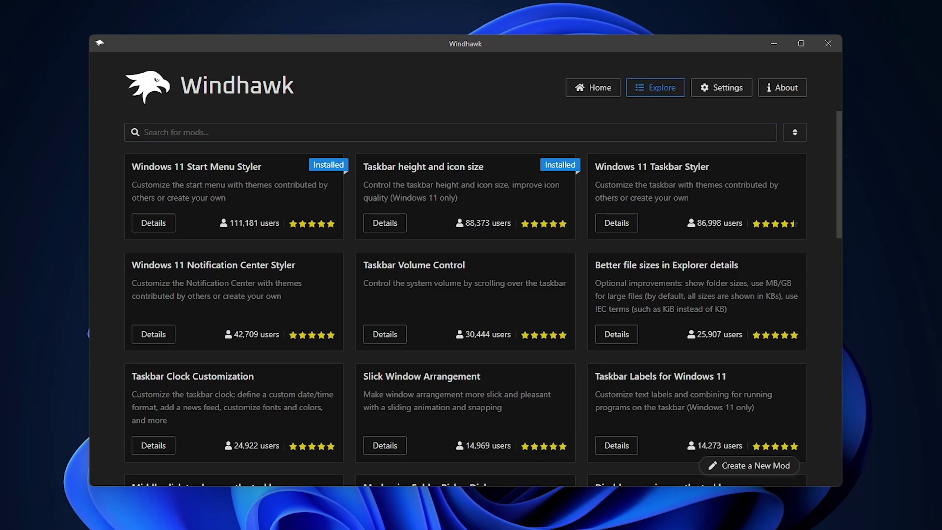
- Install the Windows 11 Taskbar Styler mod, accepting the risk warning
left_click(613, 223)
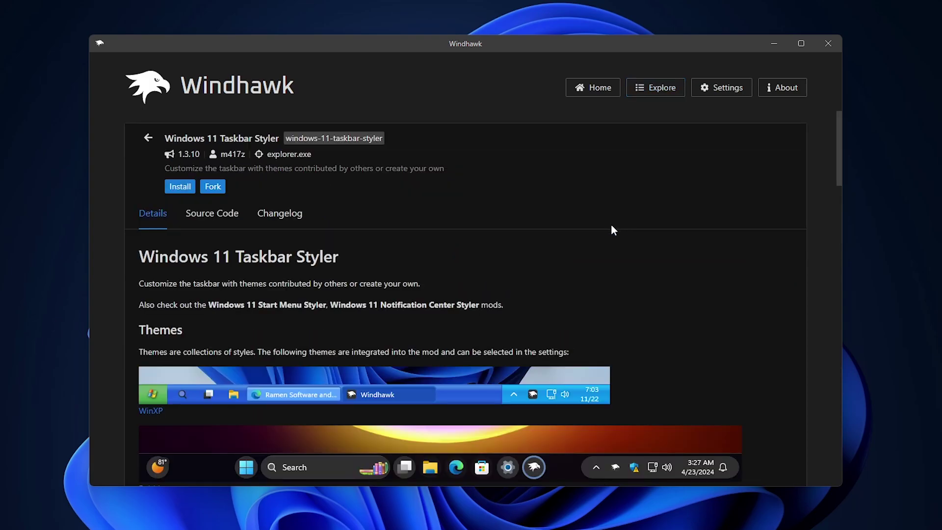
scroll(274, 301, "down", 2)
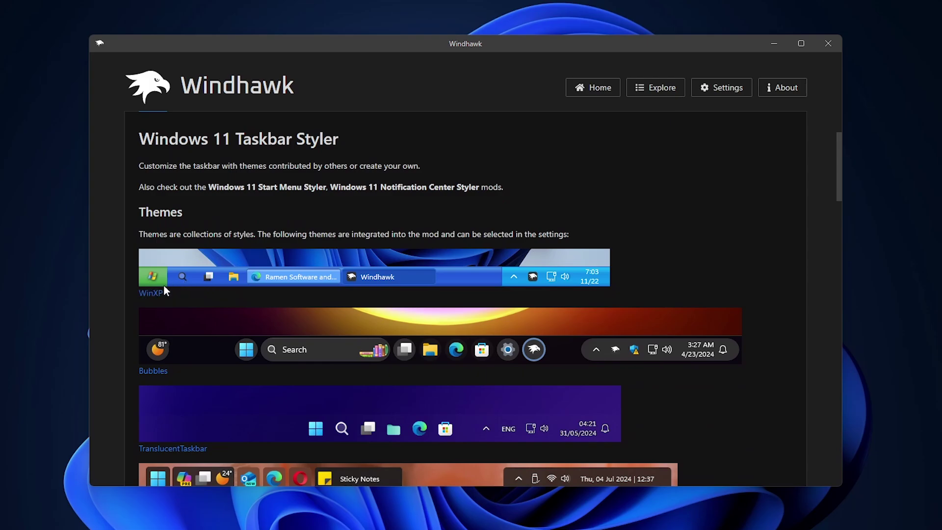
scroll(220, 290, "down", 3)
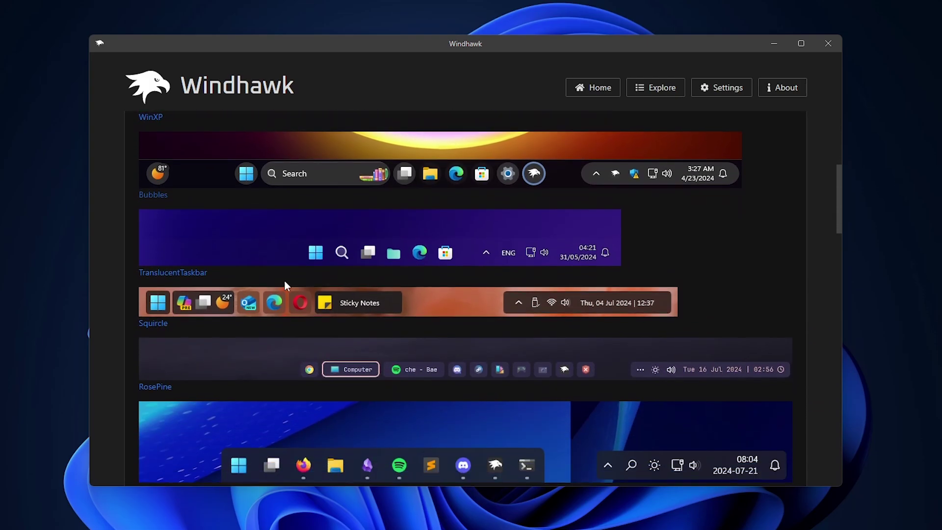
scroll(196, 314, "down", 1)
scroll(539, 275, "down", 3)
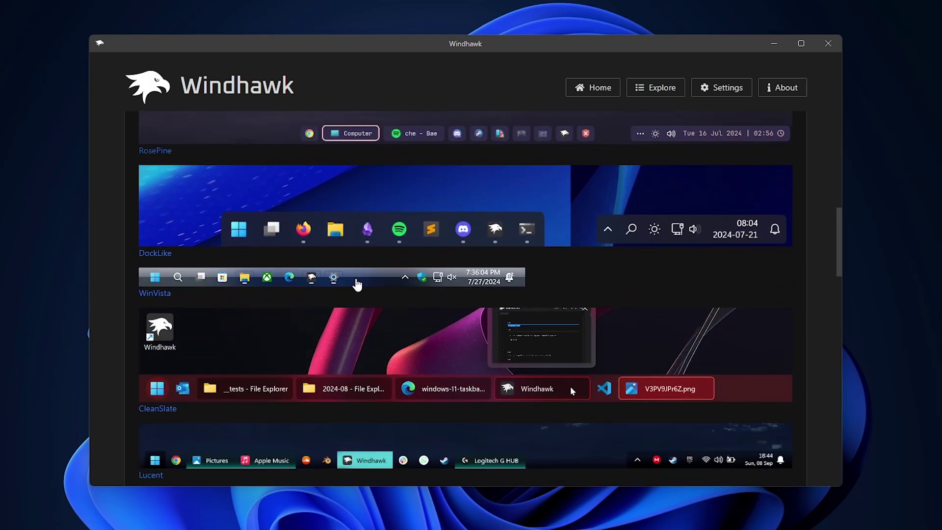
scroll(414, 343, "down", 4)
scroll(446, 320, "up", 10)
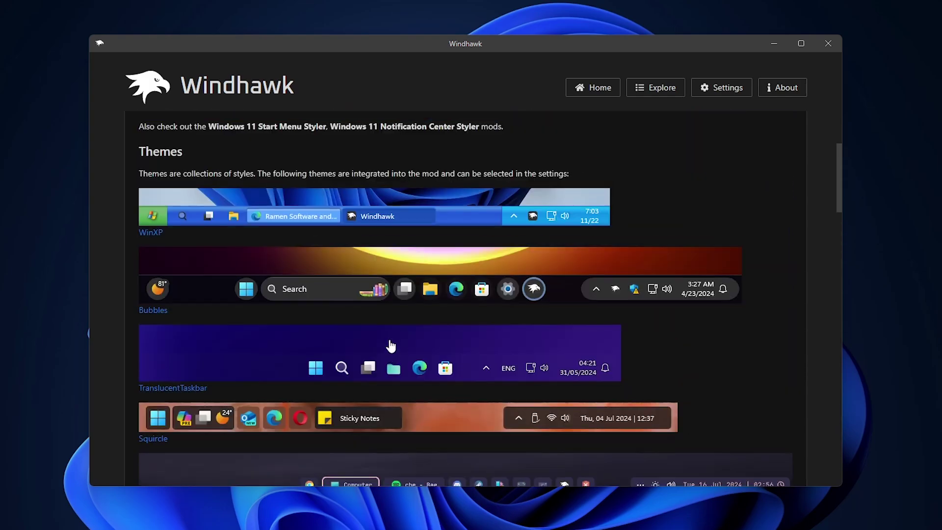
scroll(391, 346, "up", 3)
left_click(179, 186)
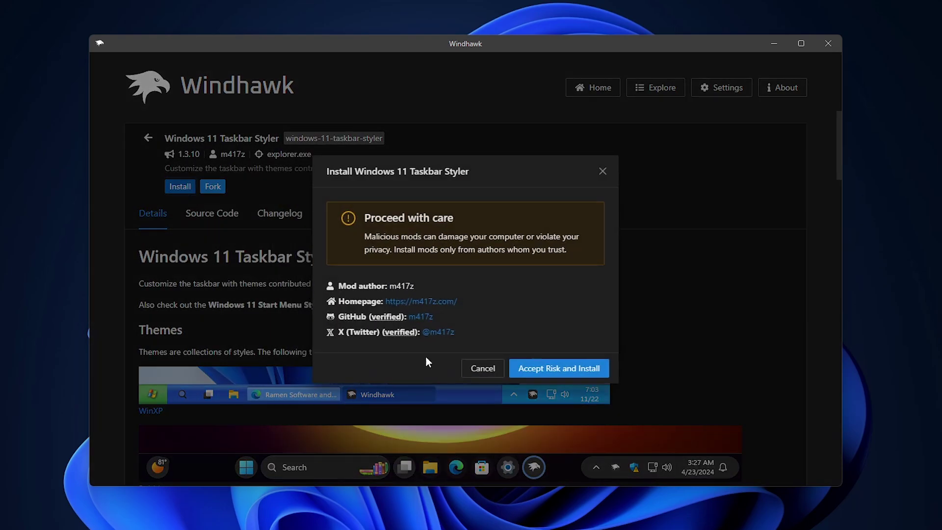
left_click(569, 369)
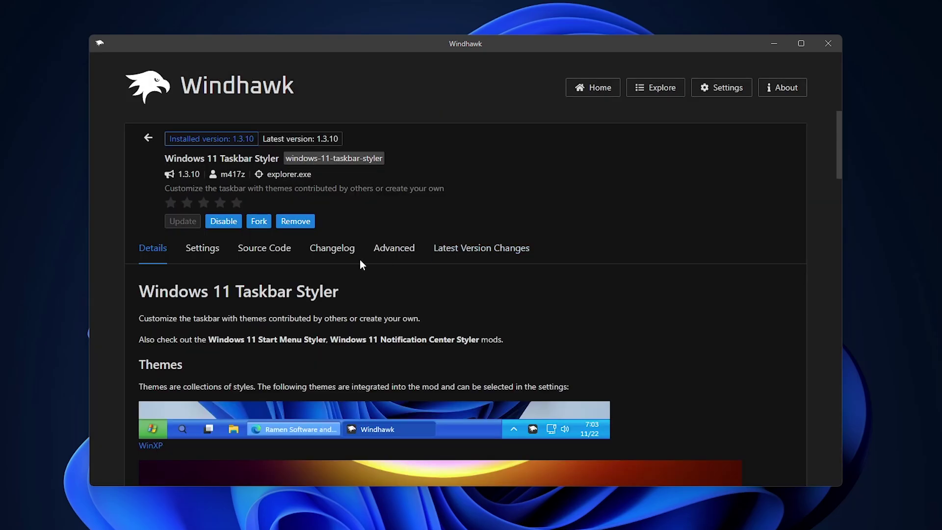
- Bring up the Taskbar Styler's theme list in its settings
left_click(202, 248)
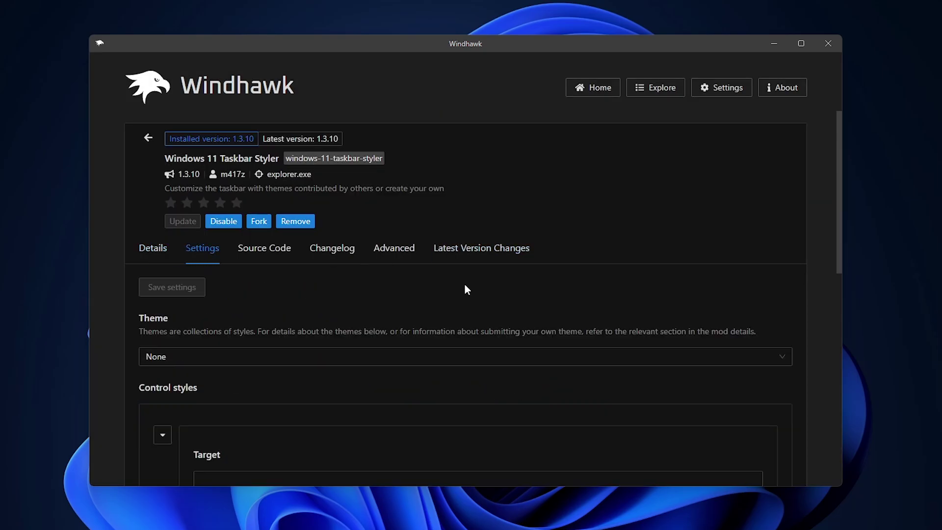
scroll(464, 284, "down", 3)
left_click(621, 245)
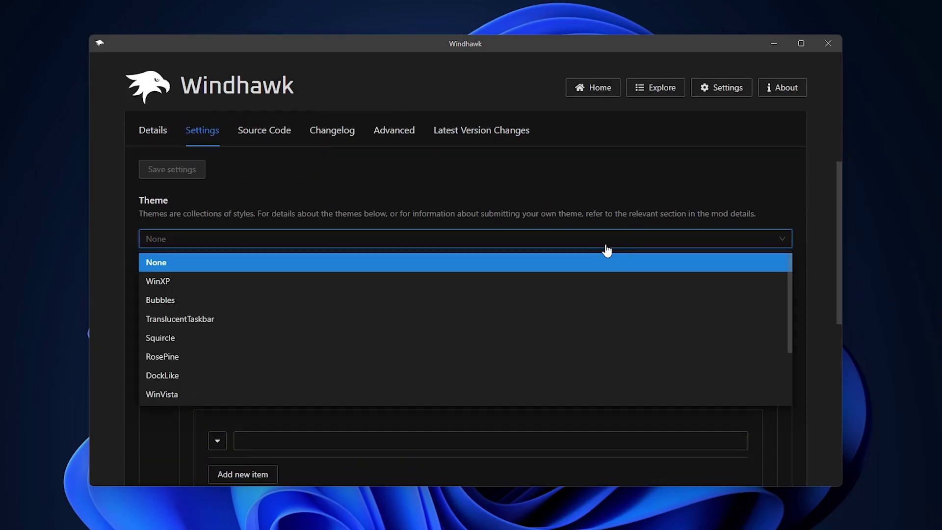
- Apply and save the WinXP, Bubbles and TranslucentTaskbar themes in turn
left_click(171, 281)
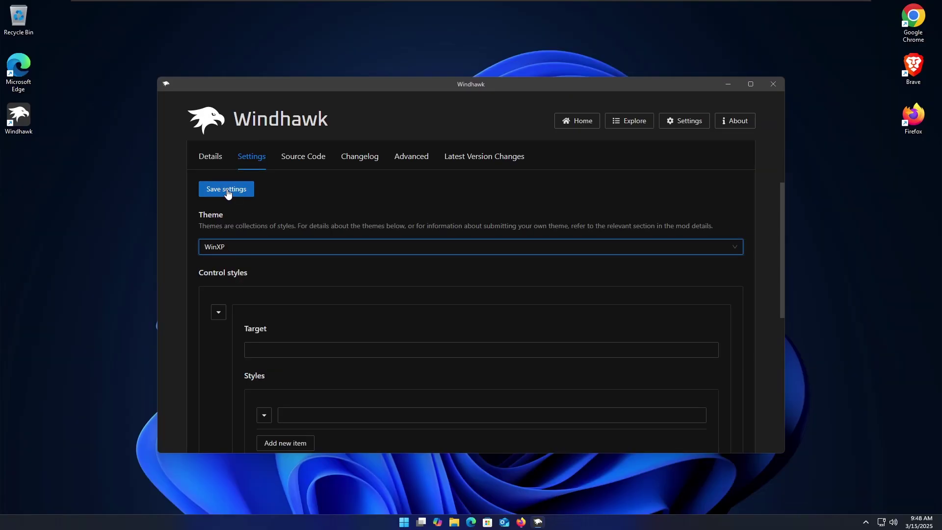
left_click(172, 169)
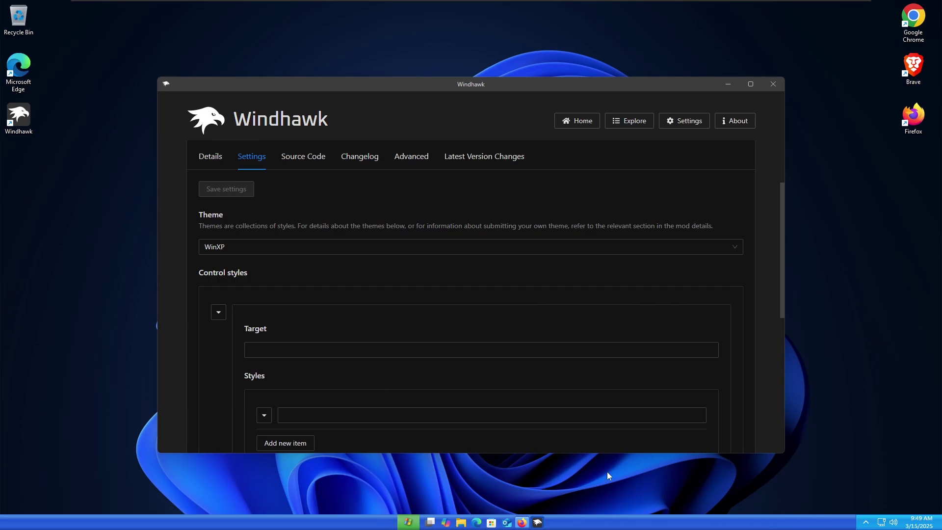
left_click(734, 247)
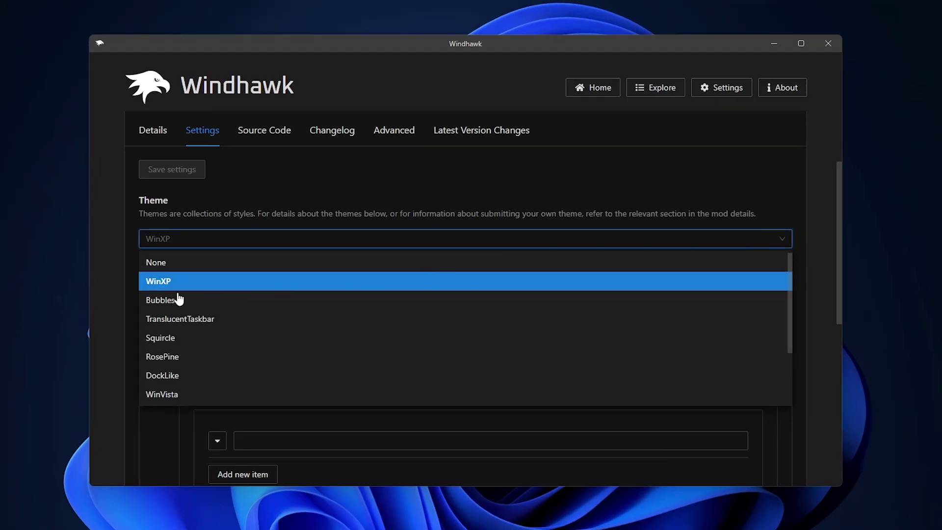
left_click(173, 302)
left_click(171, 172)
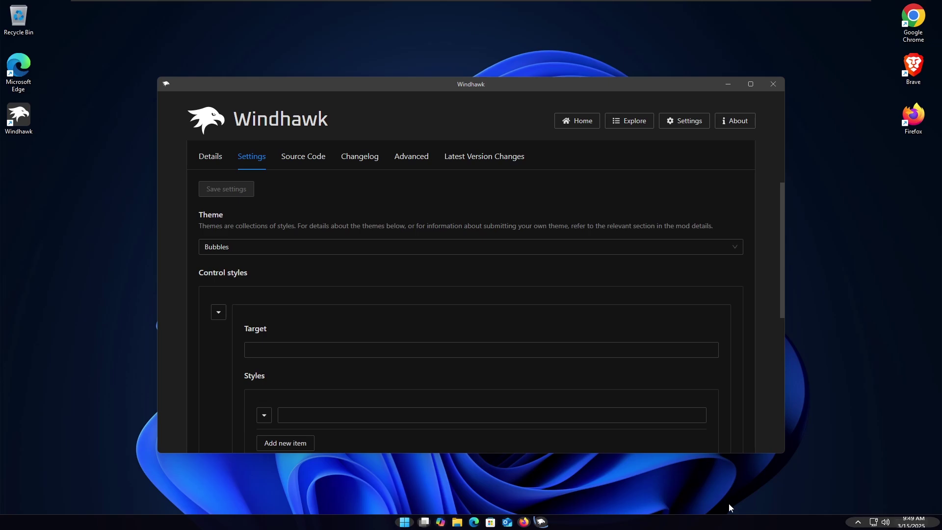
left_click(446, 246)
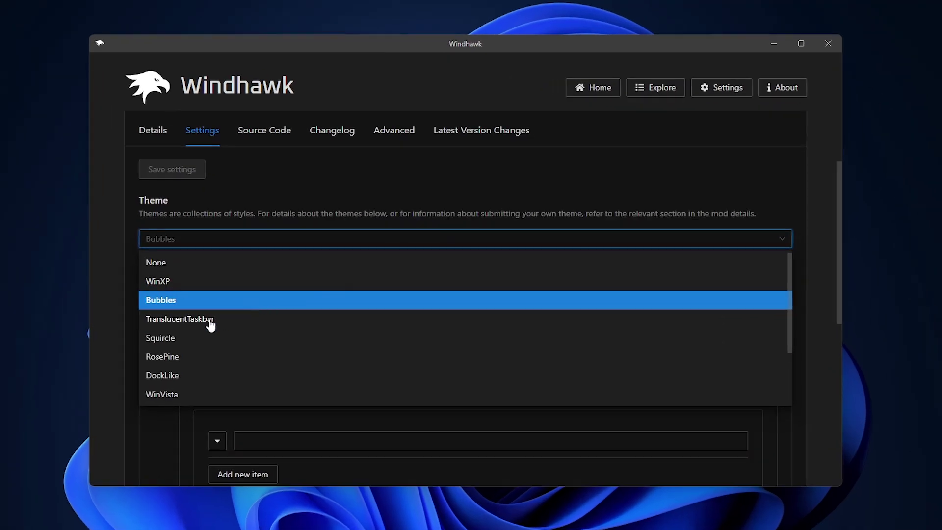
left_click(259, 316)
left_click(172, 169)
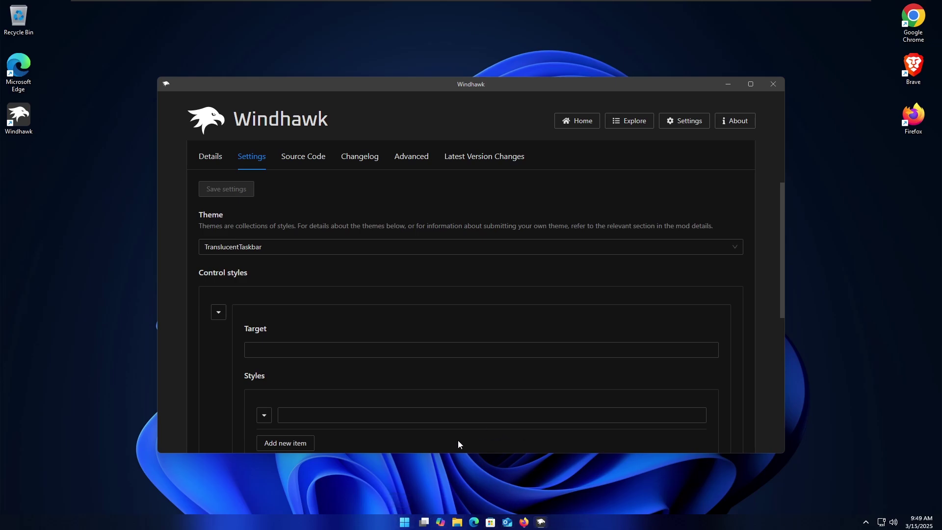
- Try Squircle, then save DockLike as the final theme and return to the mods list
left_click(333, 251)
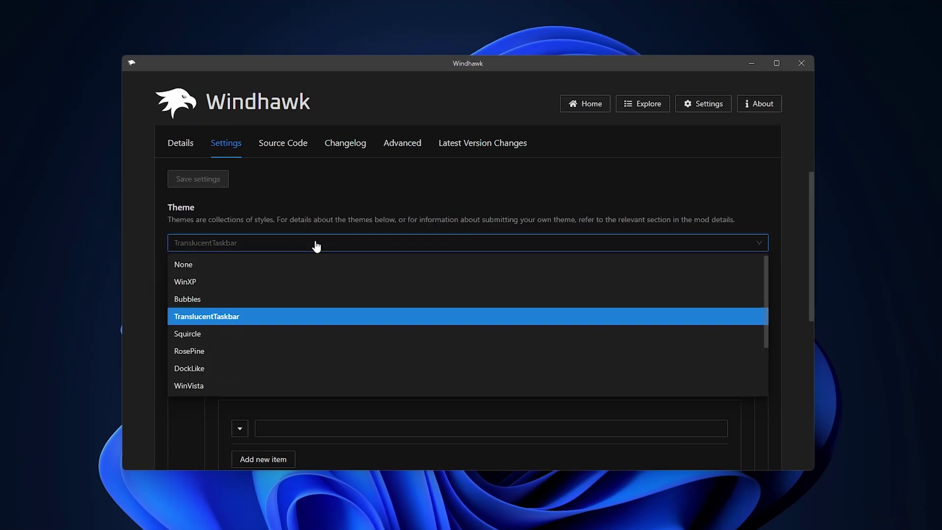
left_click(227, 333)
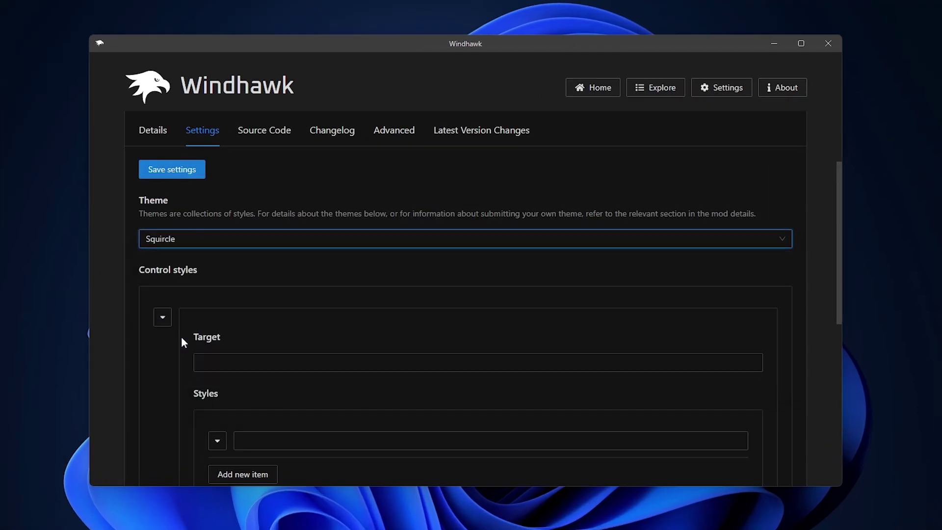
left_click(185, 172)
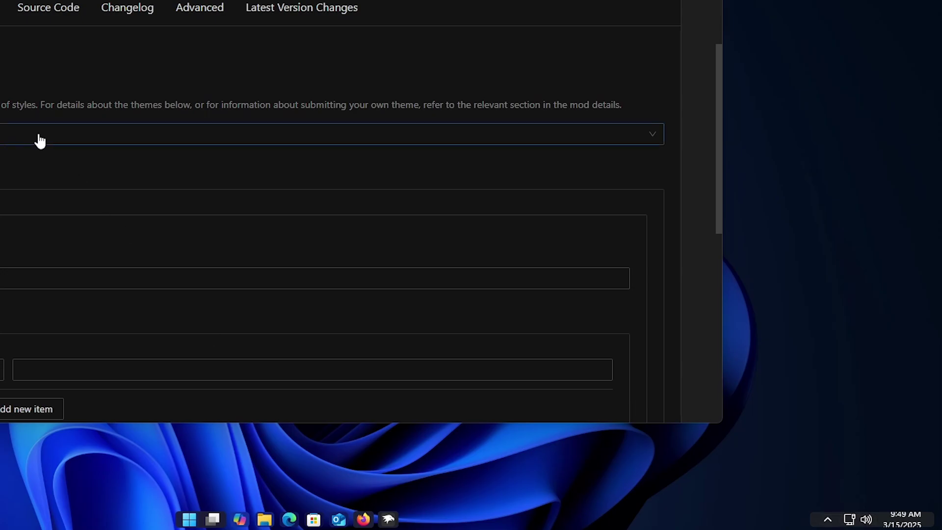
left_click(40, 140)
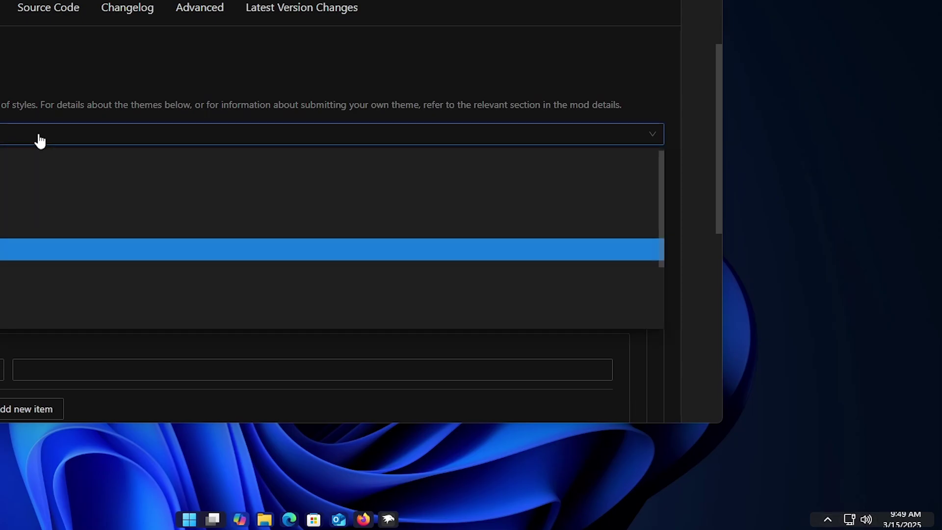
left_click(196, 378)
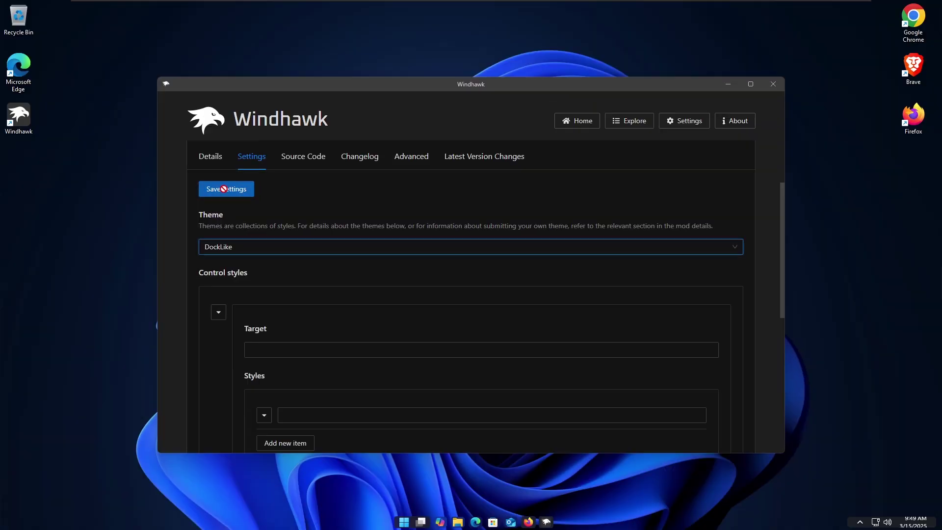
left_click(224, 189)
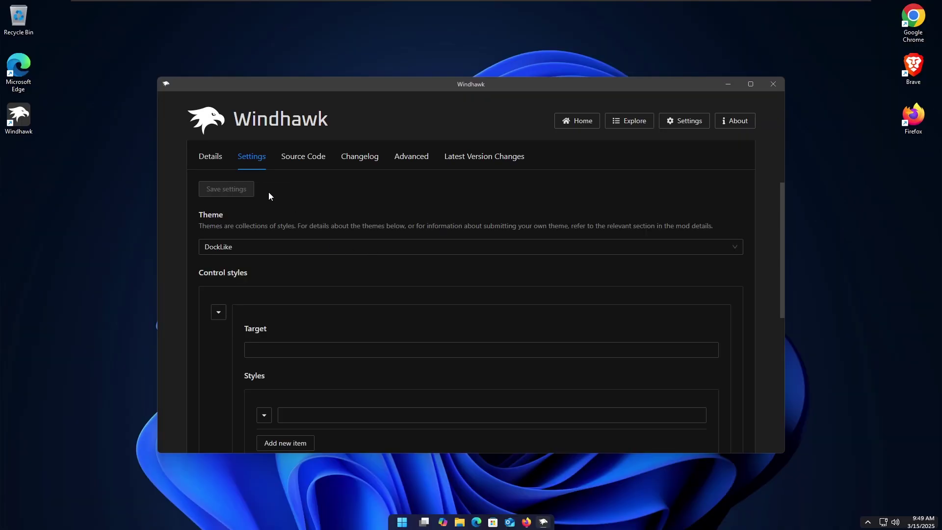
scroll(269, 192, "up", 3)
left_click(142, 137)
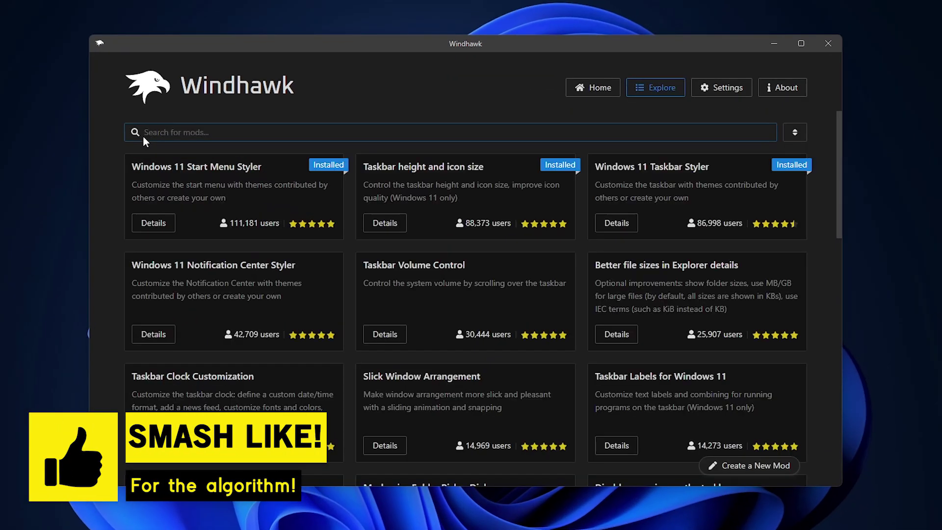
- Open the Taskbar height and icon size mod's settings and change the taskbar height
left_click(393, 223)
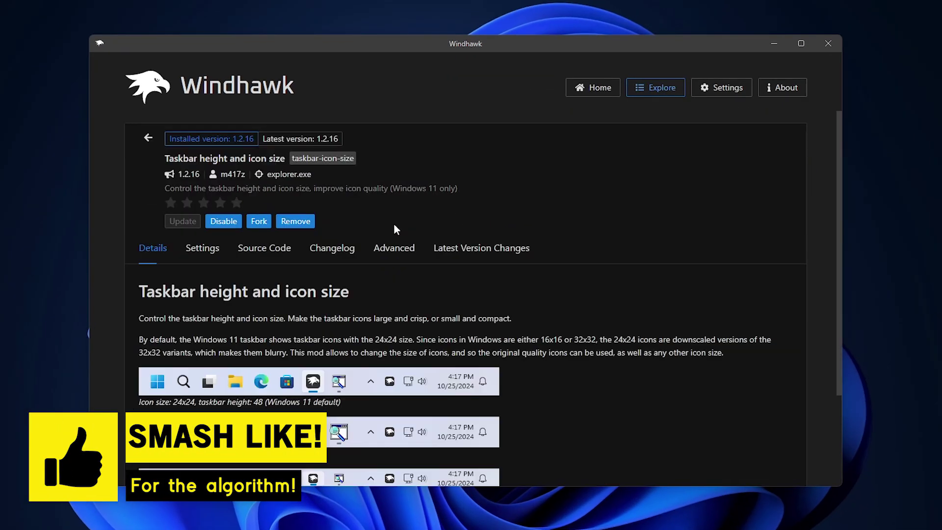
left_click(201, 249)
scroll(206, 314, "down", 2)
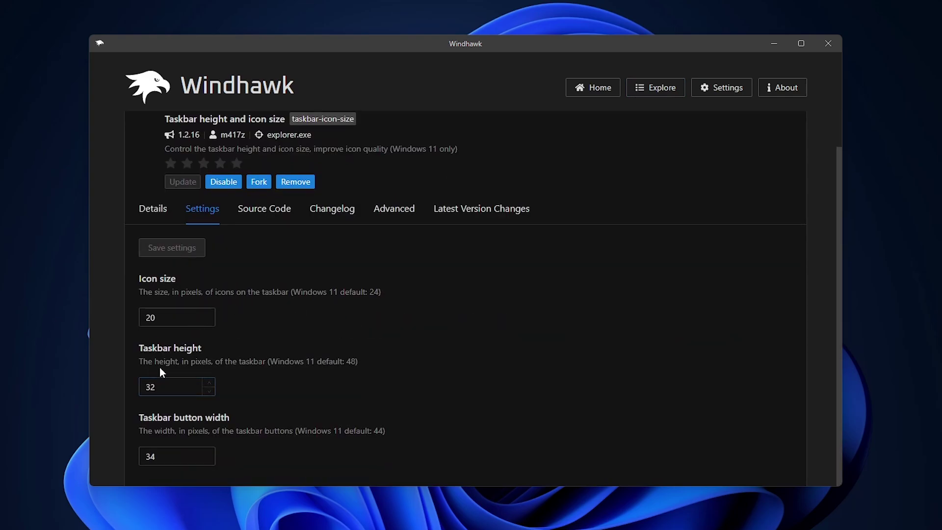
left_click(167, 387)
key("BackSpace")
key("BackSpace")
type("42")
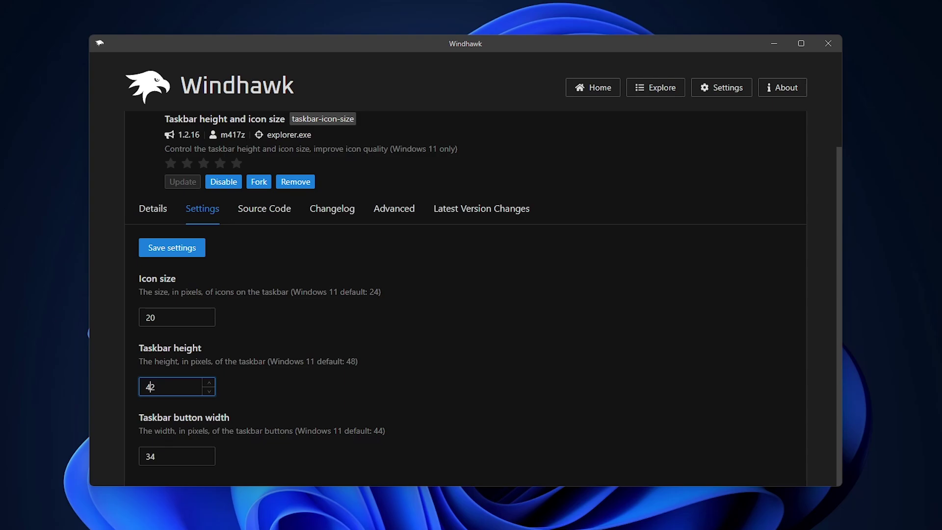
- Set icon size to 28 and taskbar button width to 54, saving the settings
key("shift+Tab")
key("End")
key("BackSpace")
type("8")
left_click(161, 248)
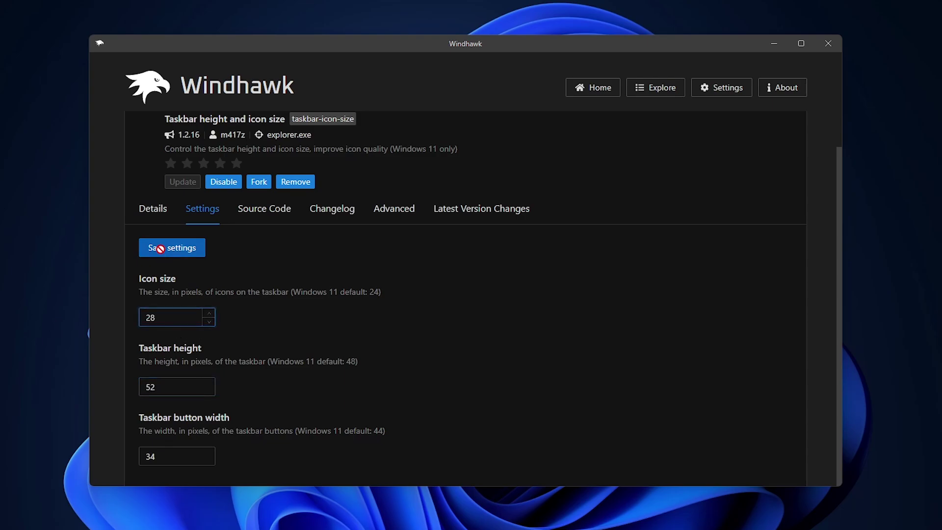
left_click(150, 456)
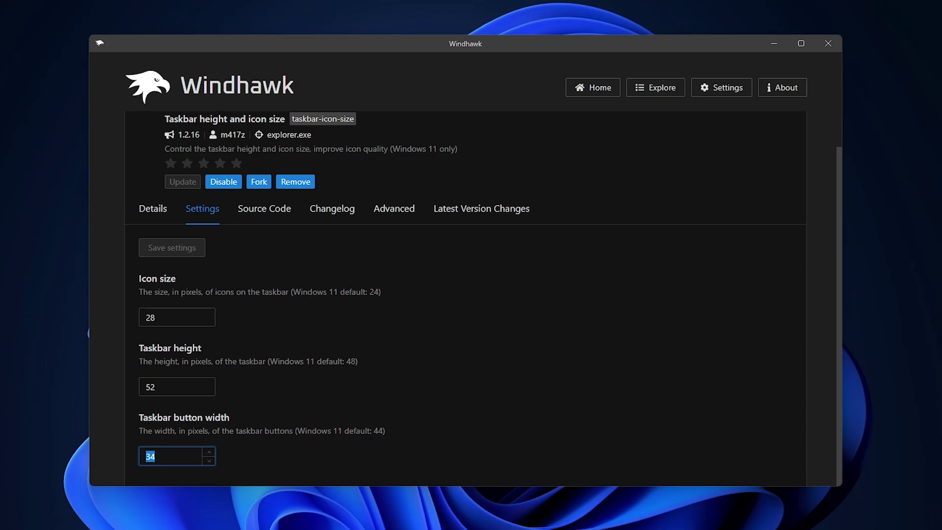
key("BackSpace")
type("5")
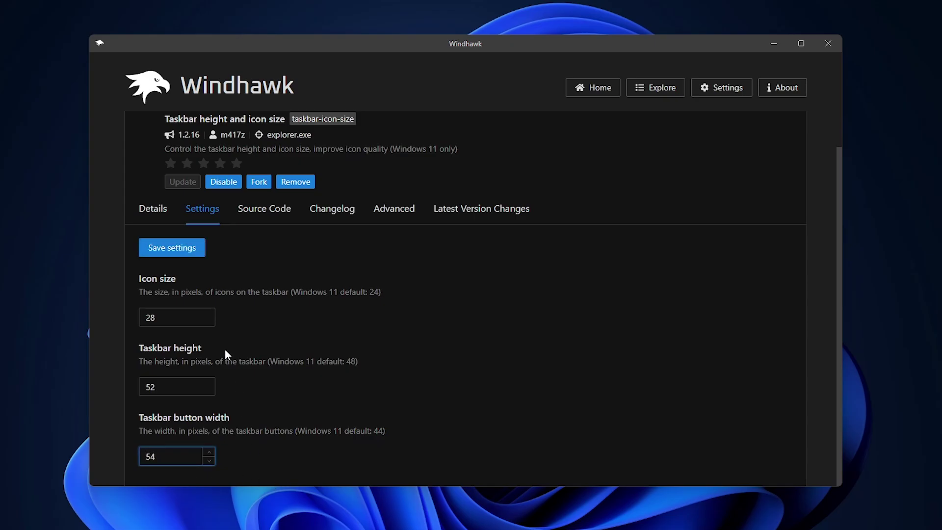
key("Return")
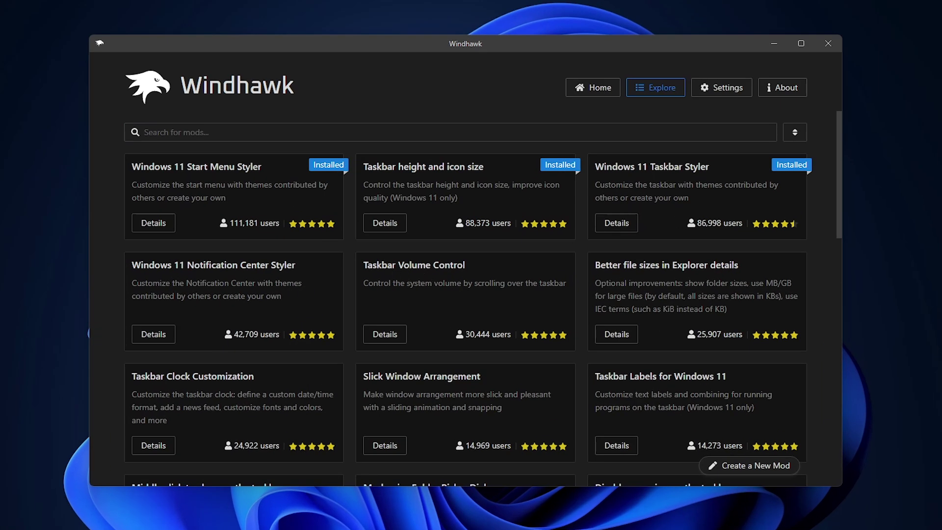
- Open the Taskbar Volume Control mod's details and begin installing it
left_click(393, 334)
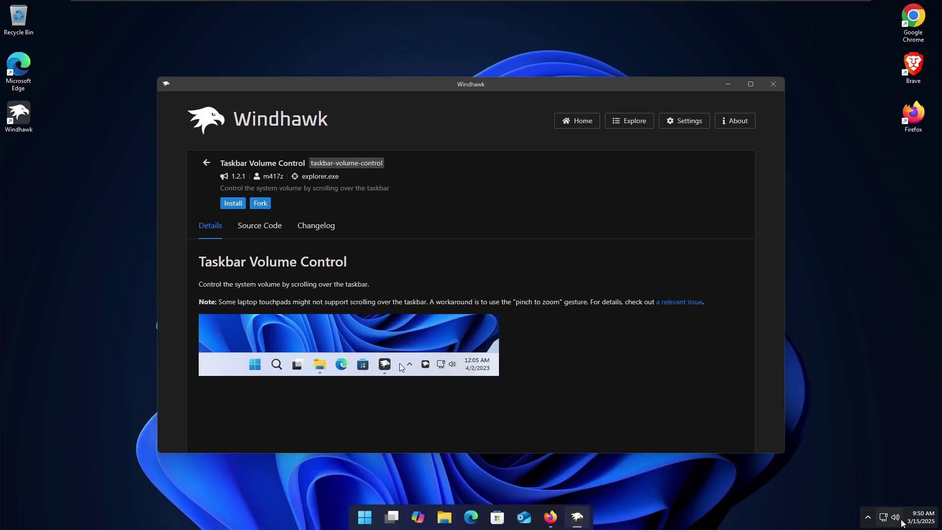
mouse_move(896, 518)
- Install Taskbar Volume Control, accepting the risk warning
left_click(233, 203)
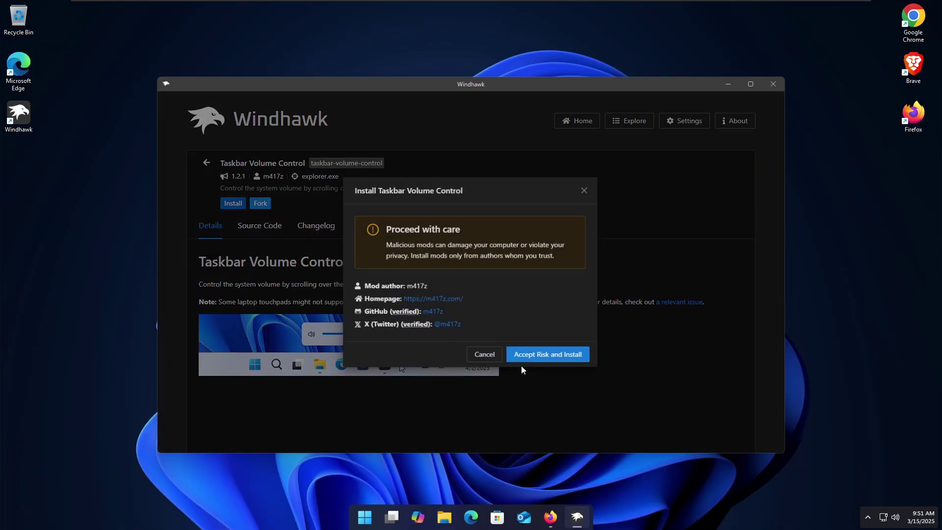
left_click(545, 353)
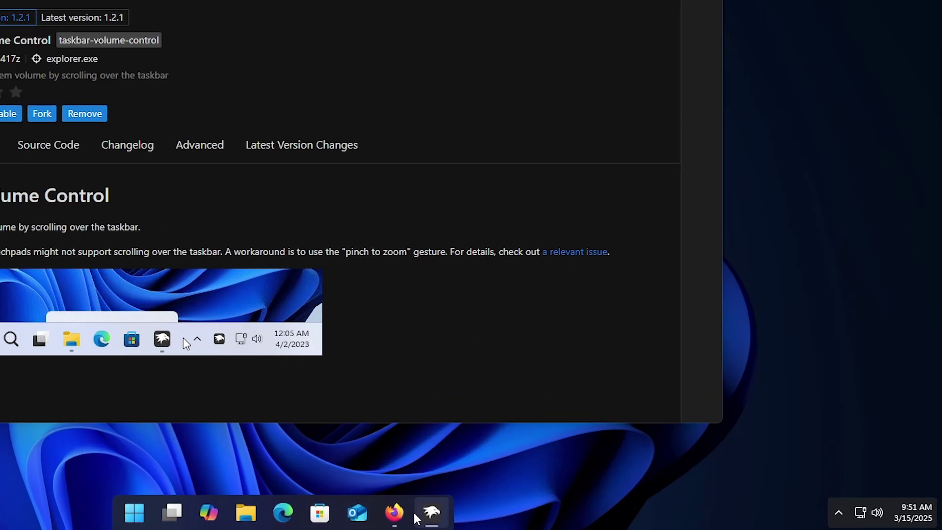
mouse_move(416, 519)
scroll(416, 518, "up", 5)
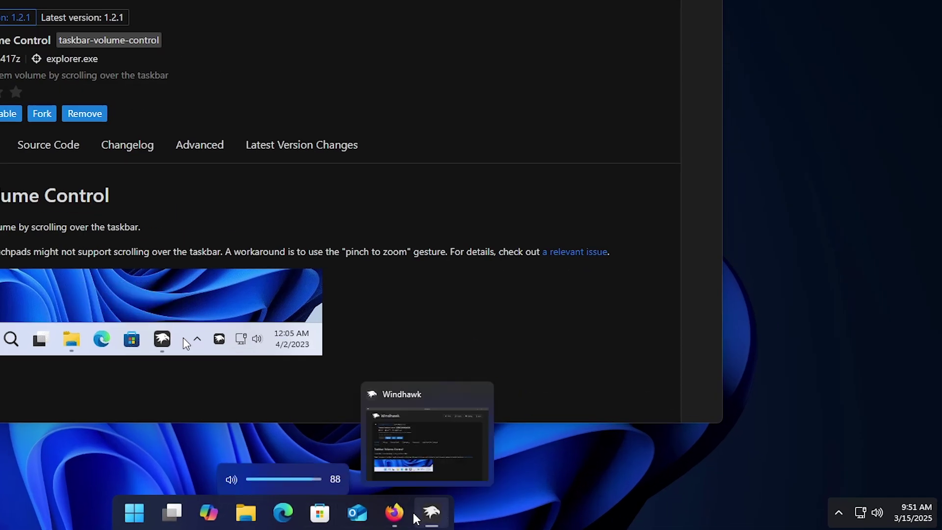
scroll(417, 515, "down", 4)
scroll(417, 515, "up", 3)
scroll(417, 515, "down", 3)
- Set the volume control indicator to Windows 7 and save the settings
left_click(0, 144)
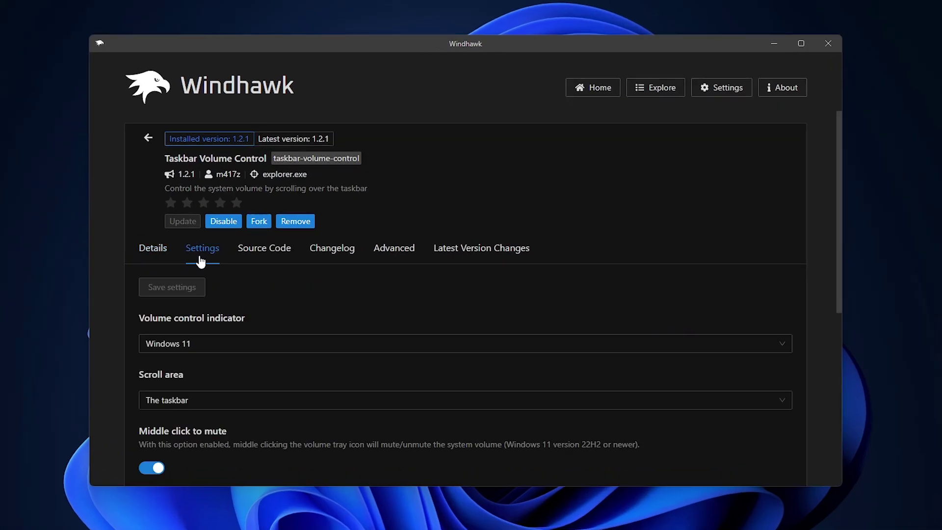
scroll(366, 307, "down", 1)
left_click(309, 285)
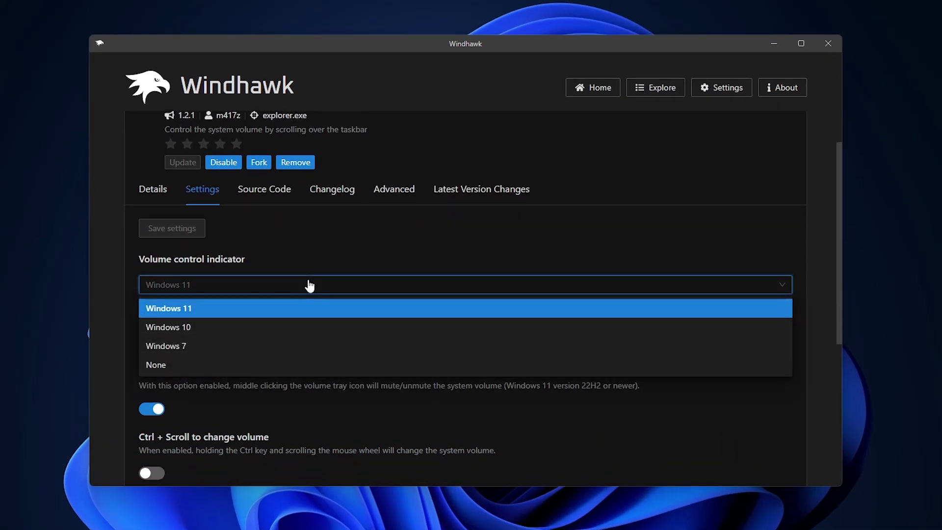
left_click(188, 347)
left_click(173, 226)
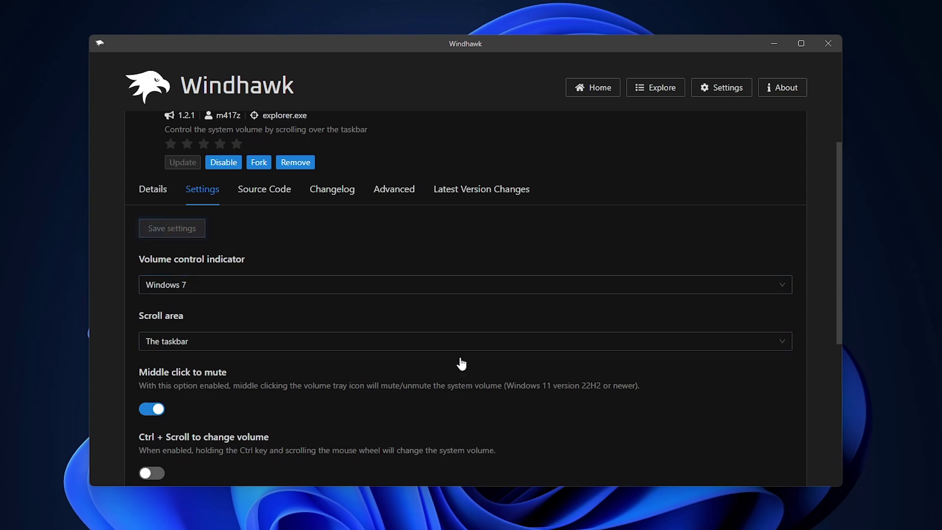
mouse_move(590, 528)
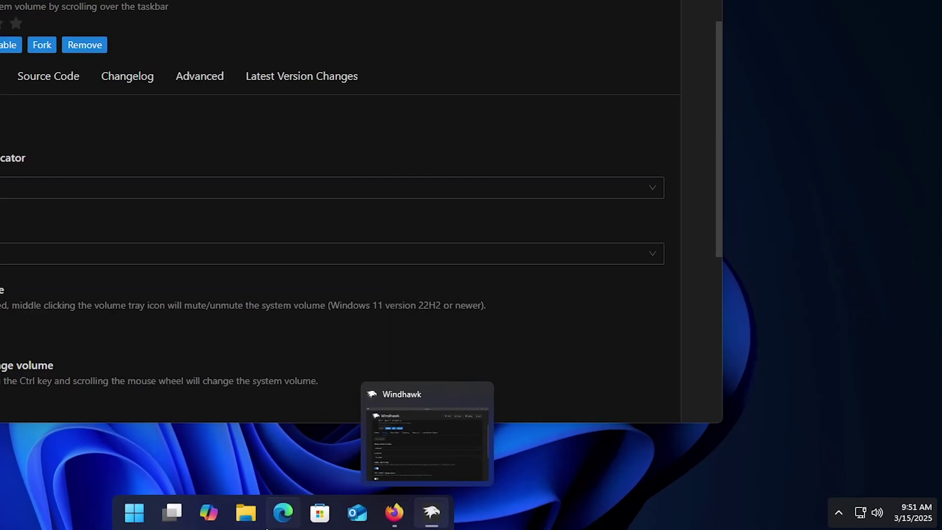
scroll(270, 527, "up", 2)
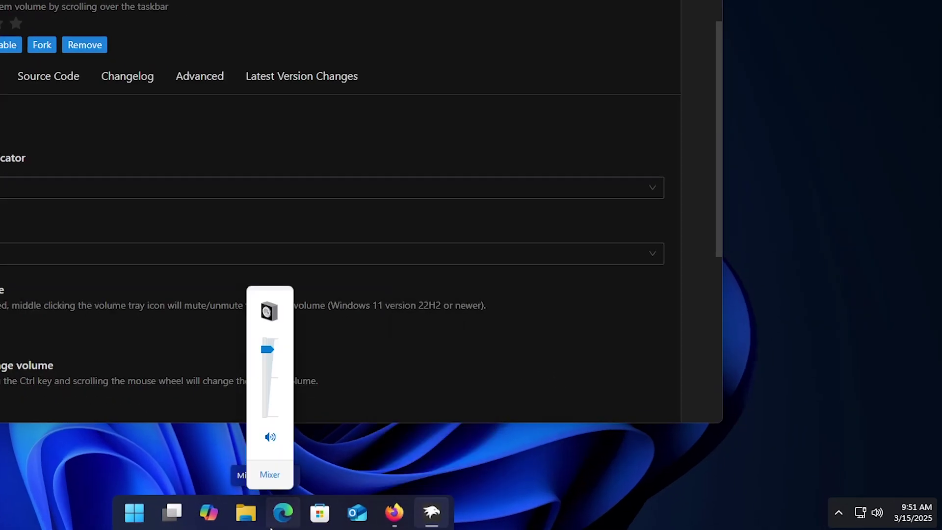
scroll(270, 527, "up", 2)
scroll(270, 527, "up", 2)
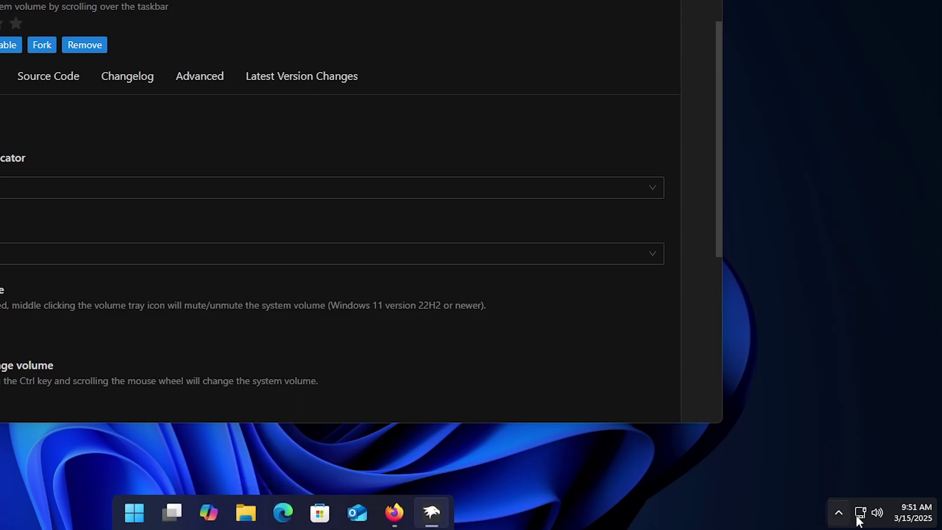
scroll(287, 316, "down", 2)
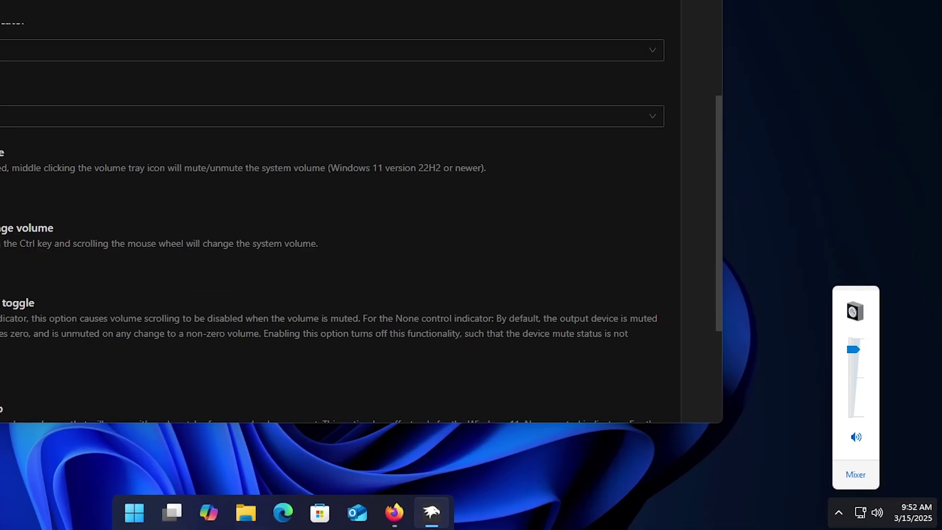
- Test the mod by muting and unmuting the volume from the tray
middle_click(895, 518)
middle_click(880, 518)
scroll(345, 302, "down", 3)
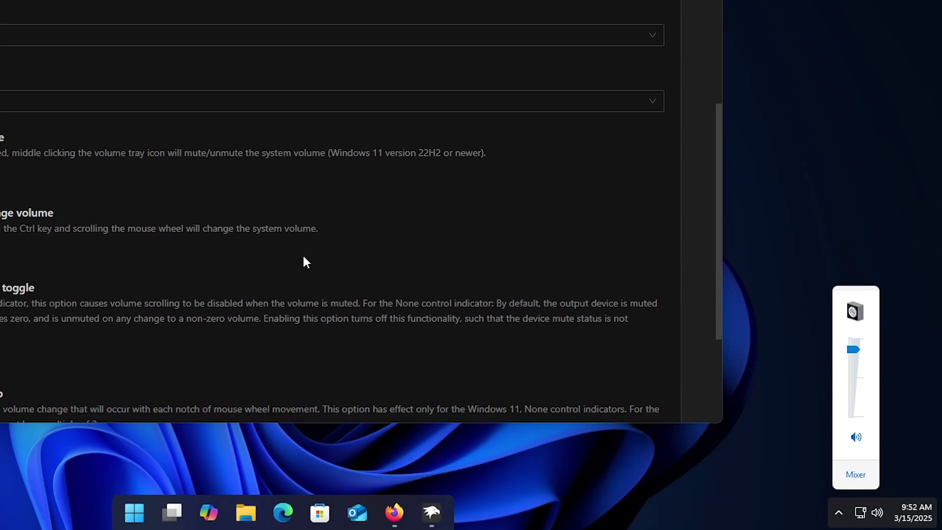
scroll(324, 300, "up", 3)
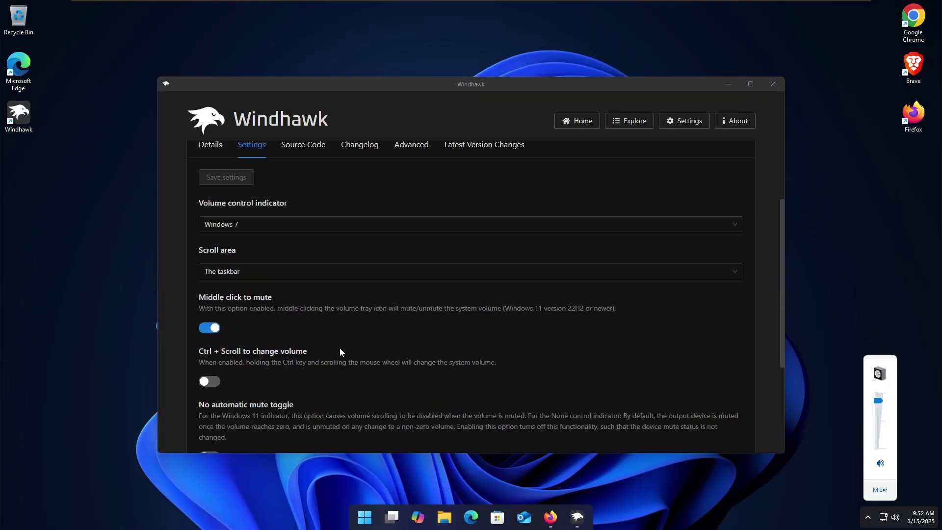
scroll(337, 324, "up", 2)
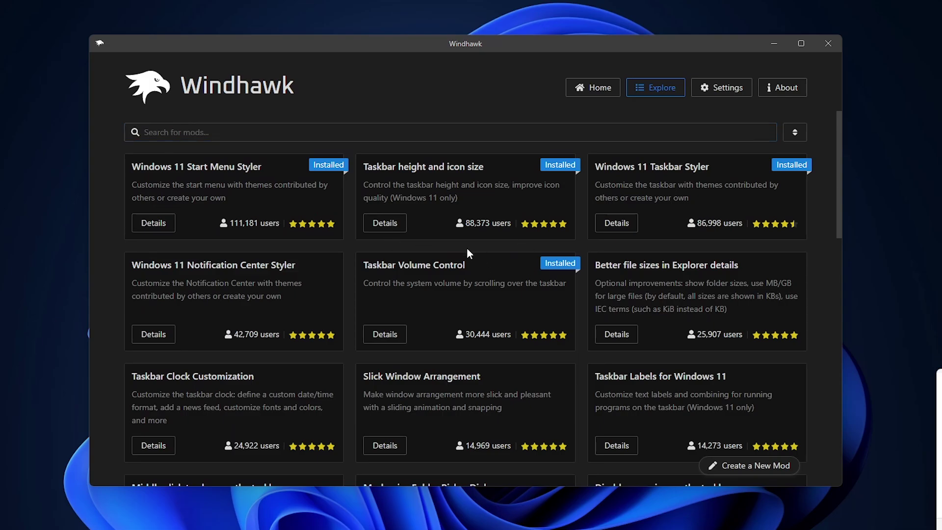
scroll(575, 239, "down", 1)
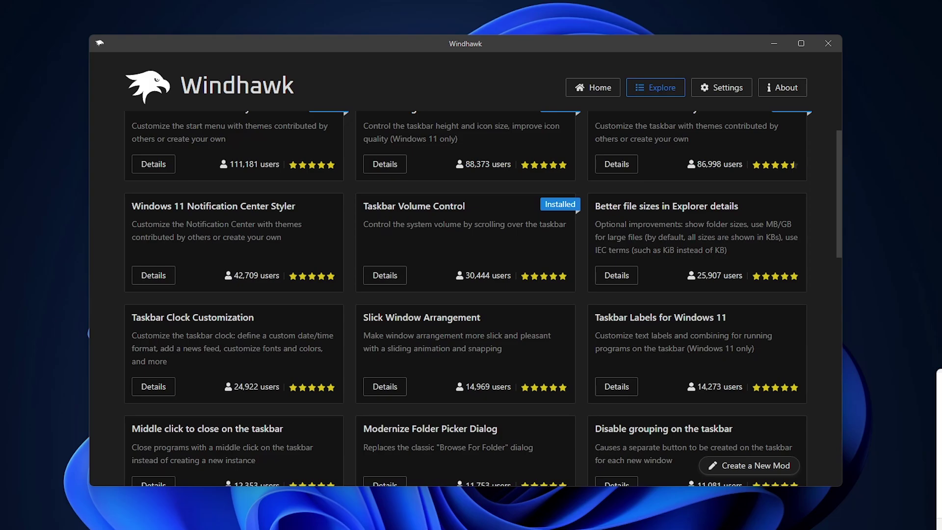
scroll(336, 241, "down", 2)
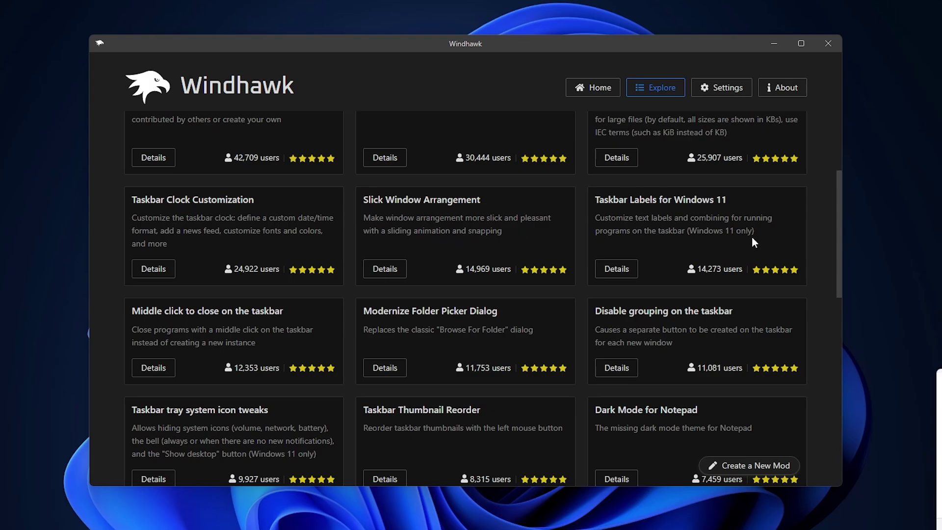
left_click(616, 269)
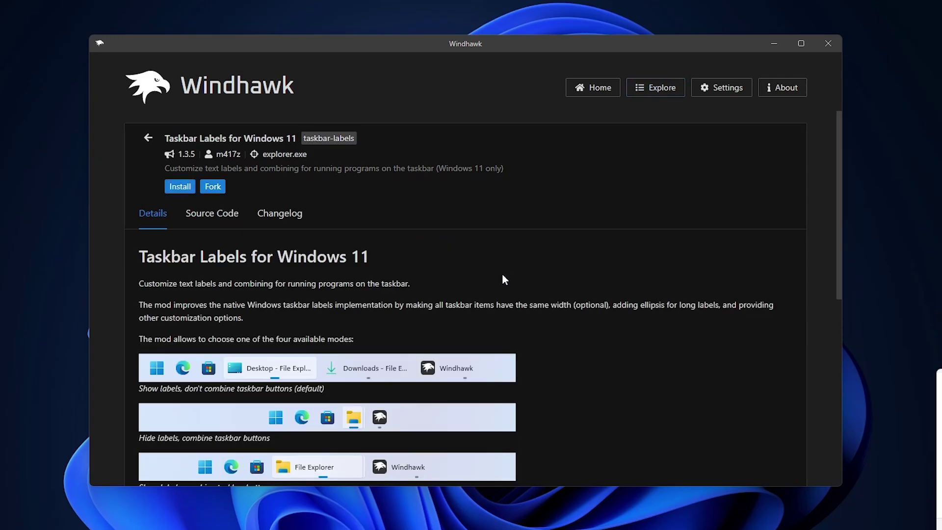
scroll(471, 260, "down", 3)
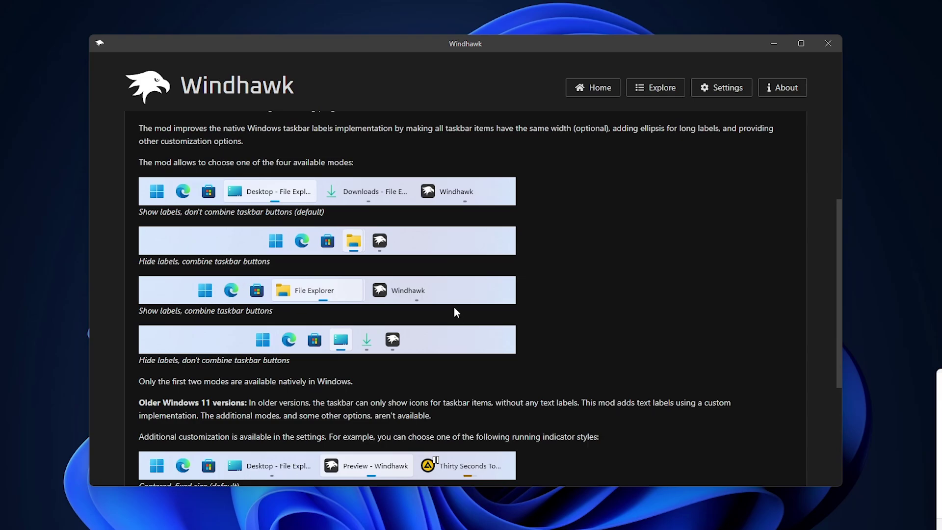
left_click(655, 88)
scroll(623, 314, "down", 1)
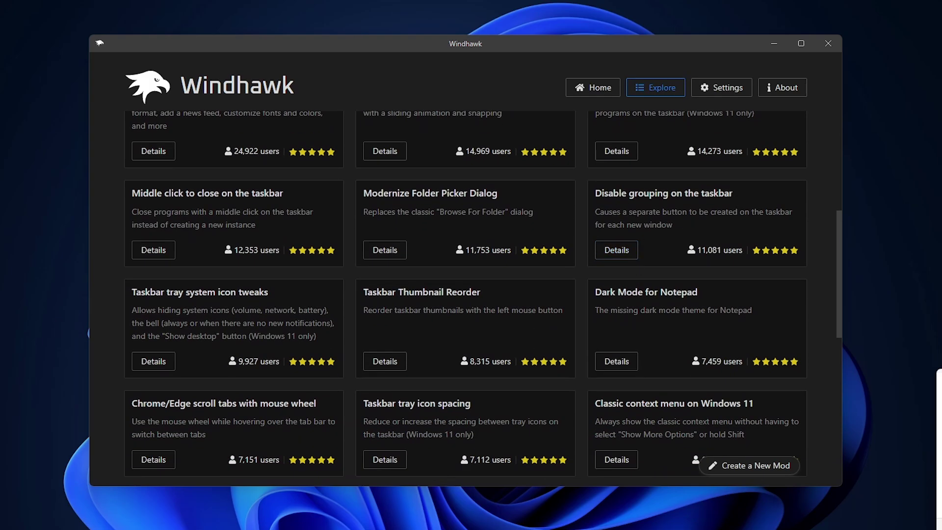
scroll(465, 294, "down", 2)
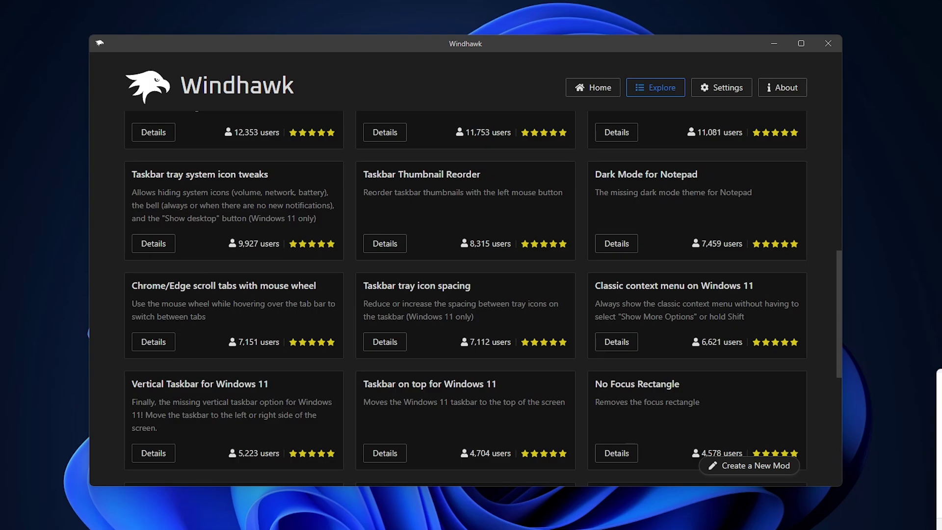
- Read through the Dark Mode for Notepad details page, then return to the mods list
left_click(620, 243)
scroll(619, 245, "down", 1)
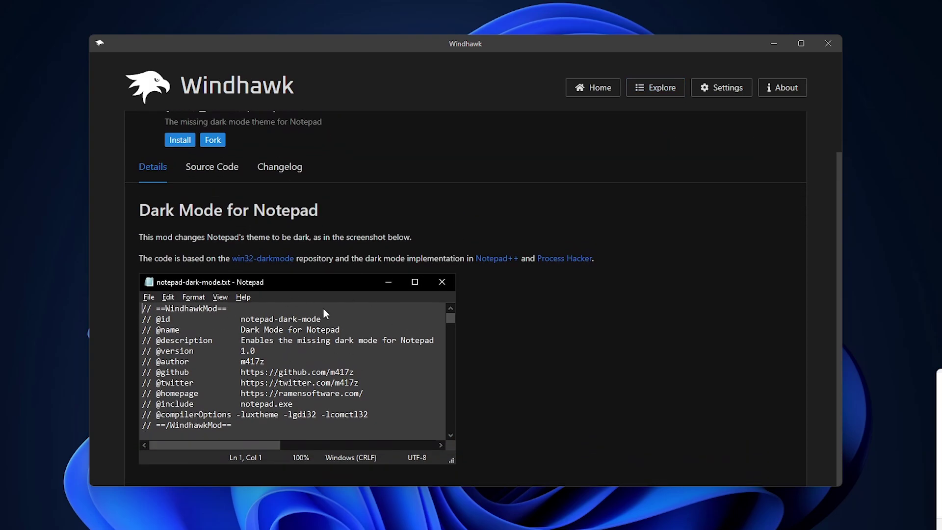
scroll(323, 310, "up", 1)
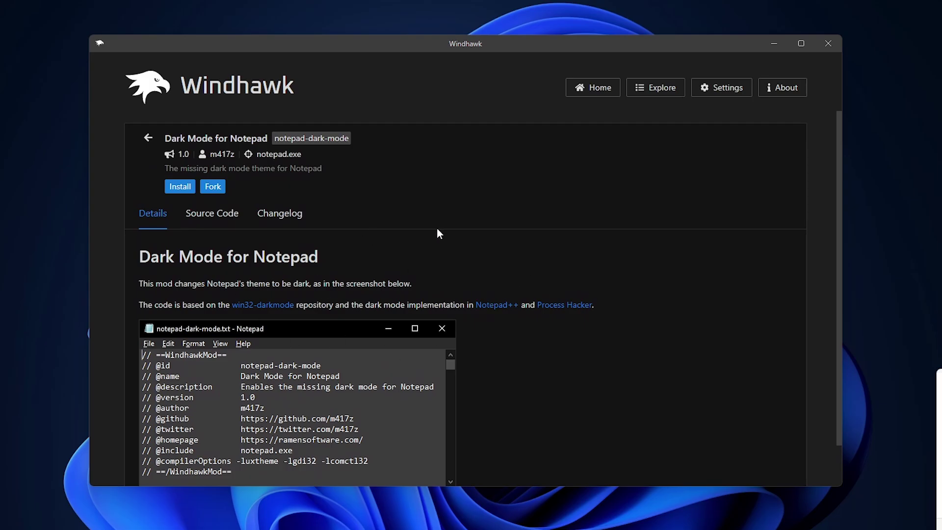
scroll(369, 366, "down", 1)
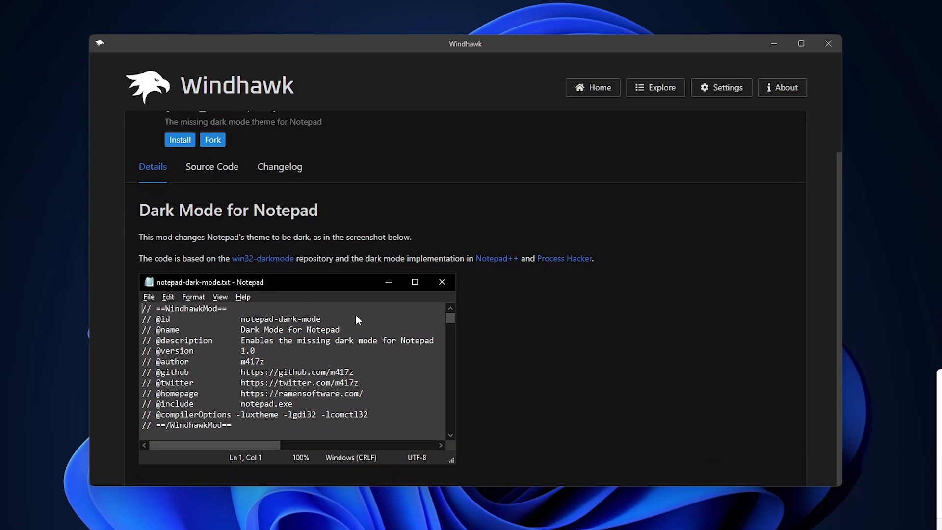
scroll(438, 328, "up", 1)
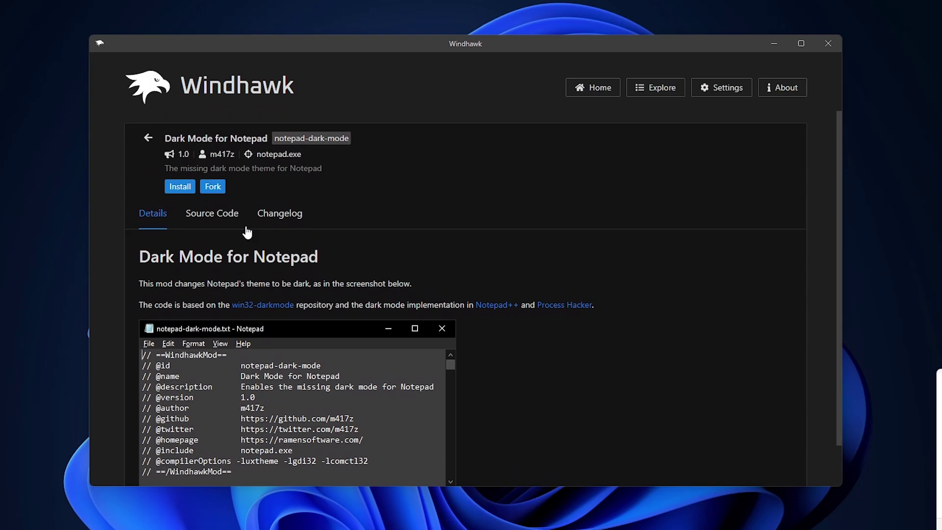
left_click(148, 137)
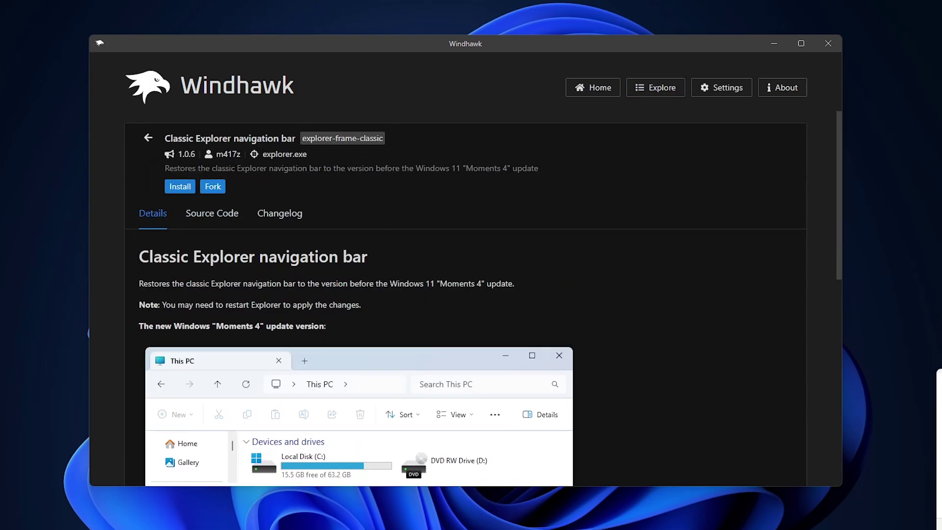
- Install the Classic Explorer navigation bar mod and check File Explorer
scroll(590, 293, "down", 4)
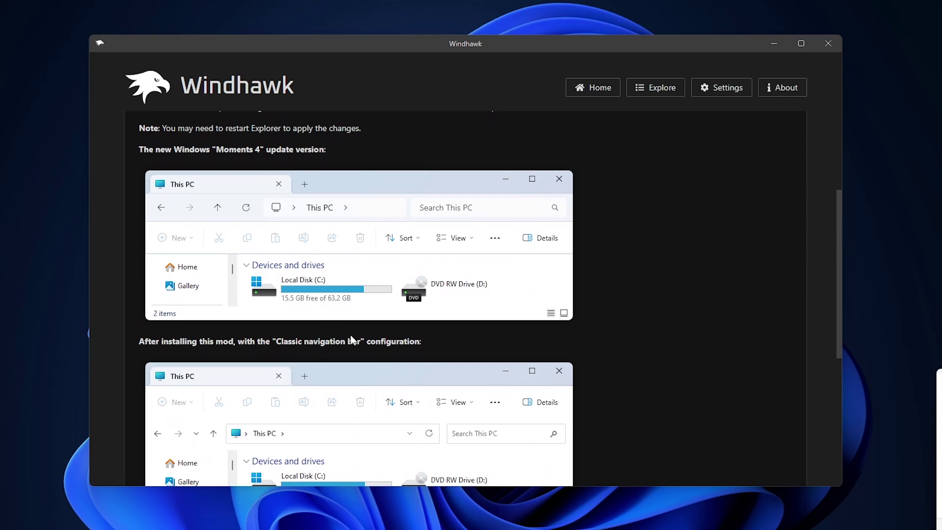
scroll(351, 334, "down", 1)
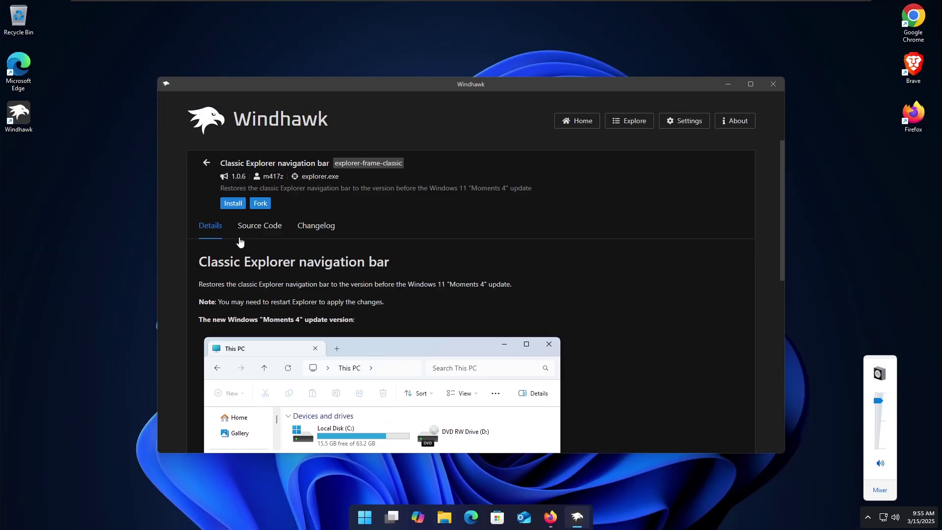
left_click(233, 203)
left_click(515, 355)
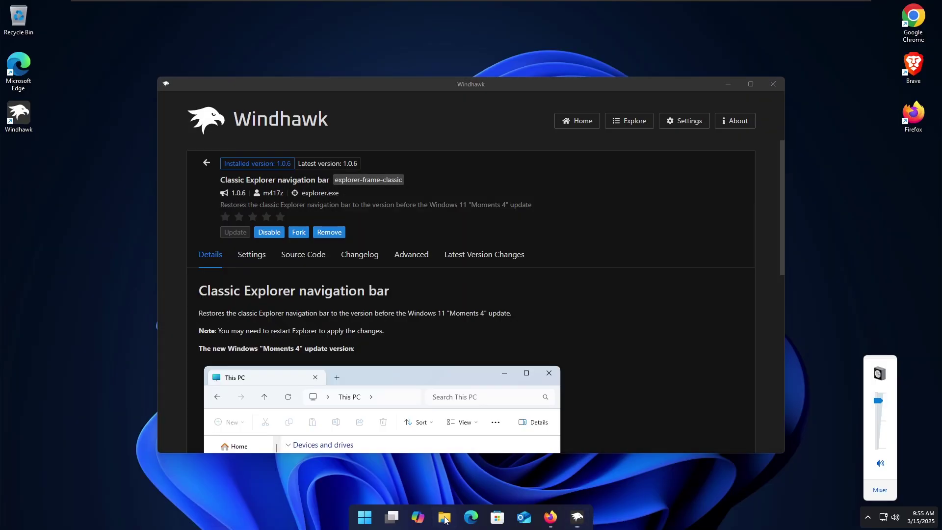
left_click(445, 517)
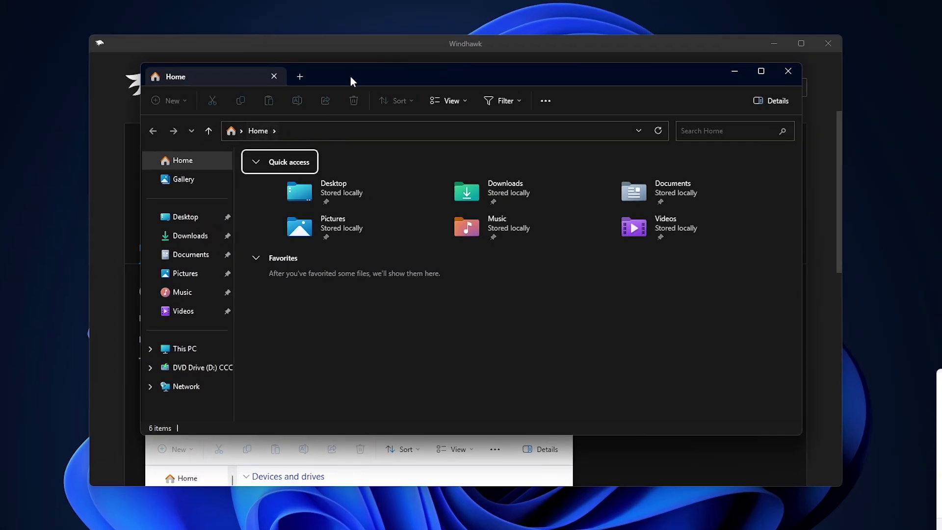
left_click(353, 55)
- Save Explorer style as Classic ribbon UI (no tabs) and view it in File Explorer
left_click(200, 256)
left_click(287, 351)
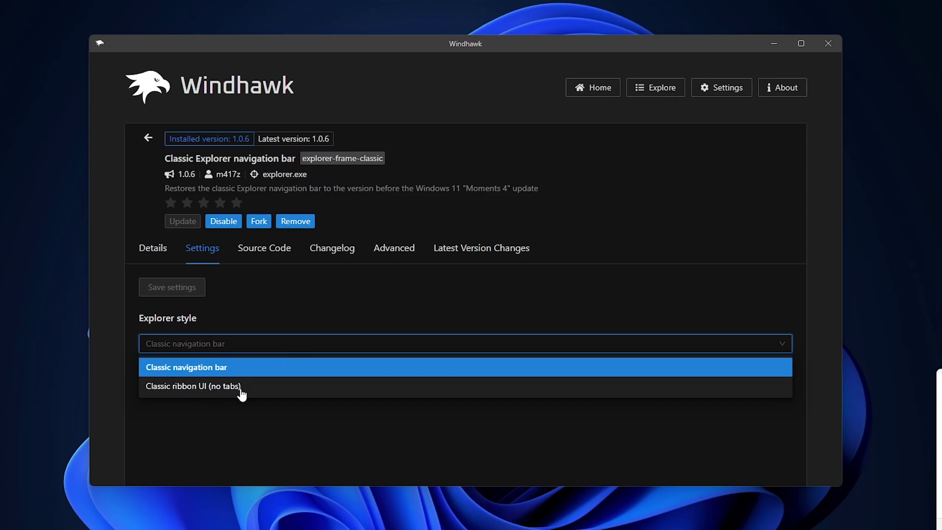
left_click(214, 386)
left_click(184, 290)
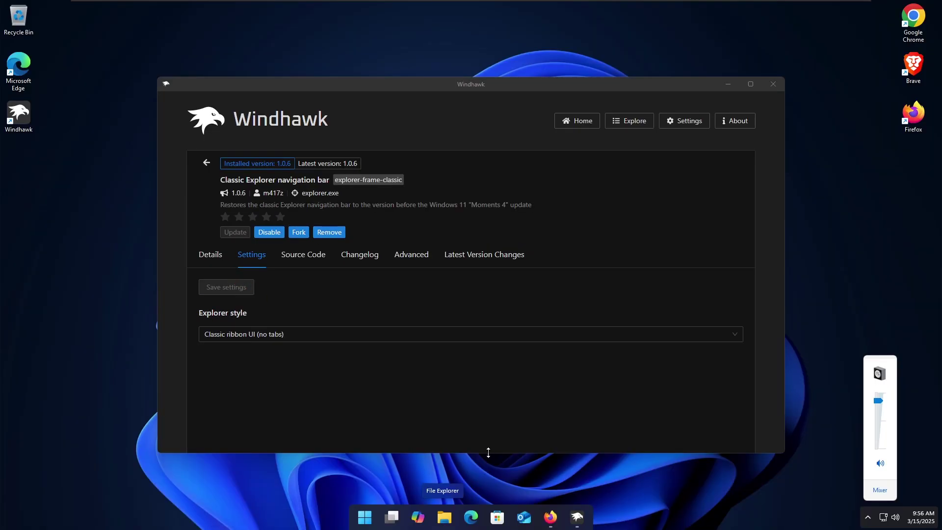
left_click(444, 517)
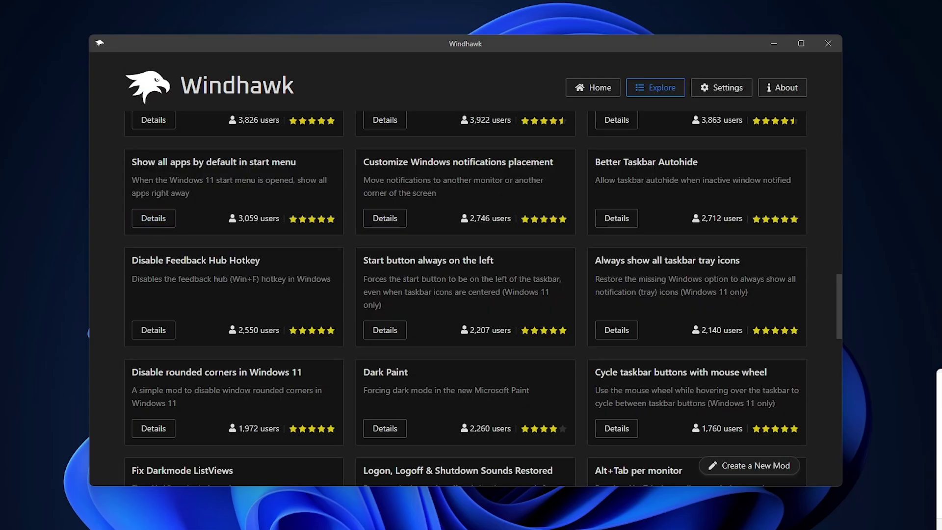
- Install Show all apps by default in start menu and test it in Start
left_click(152, 218)
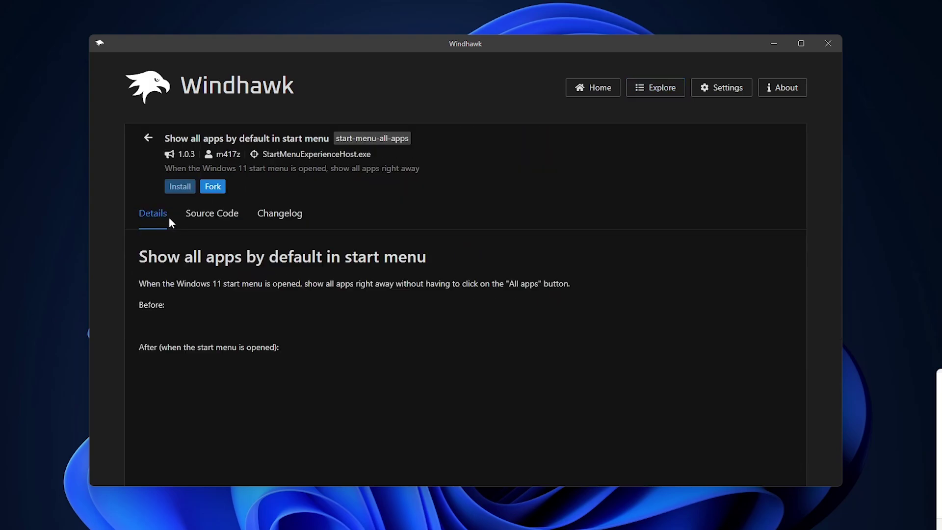
left_click(186, 191)
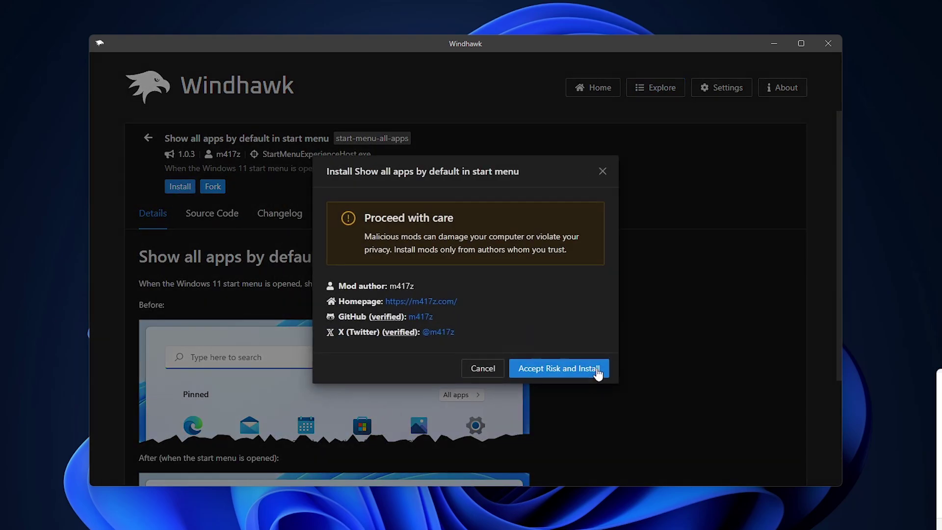
left_click(569, 369)
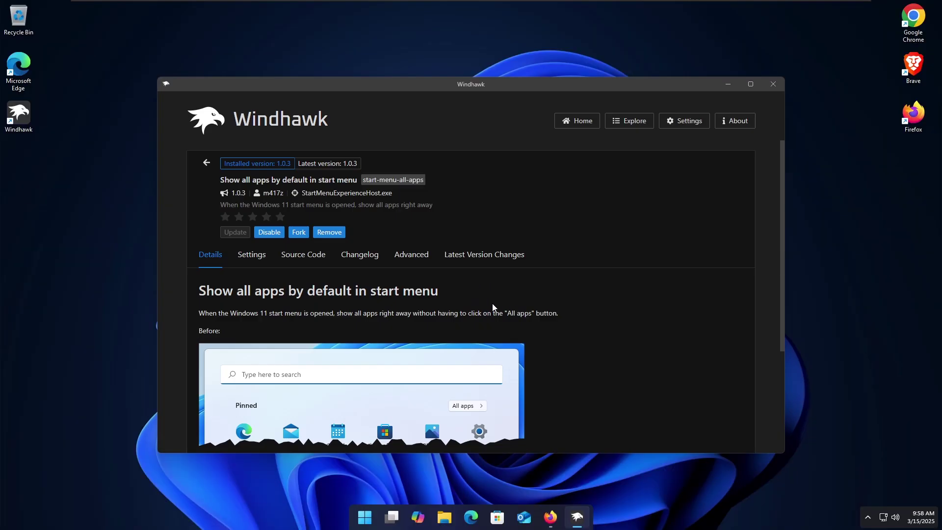
left_click(365, 517)
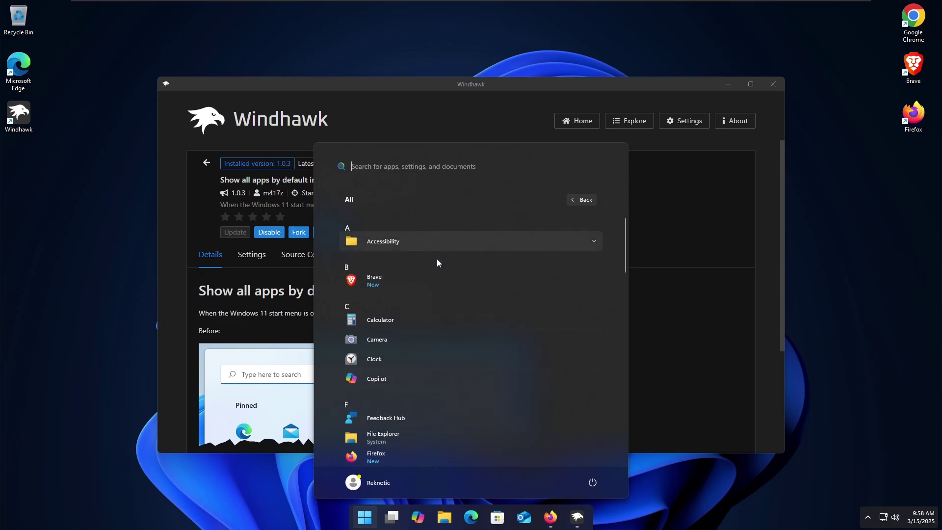
key("Escape")
scroll(479, 293, "down", 2)
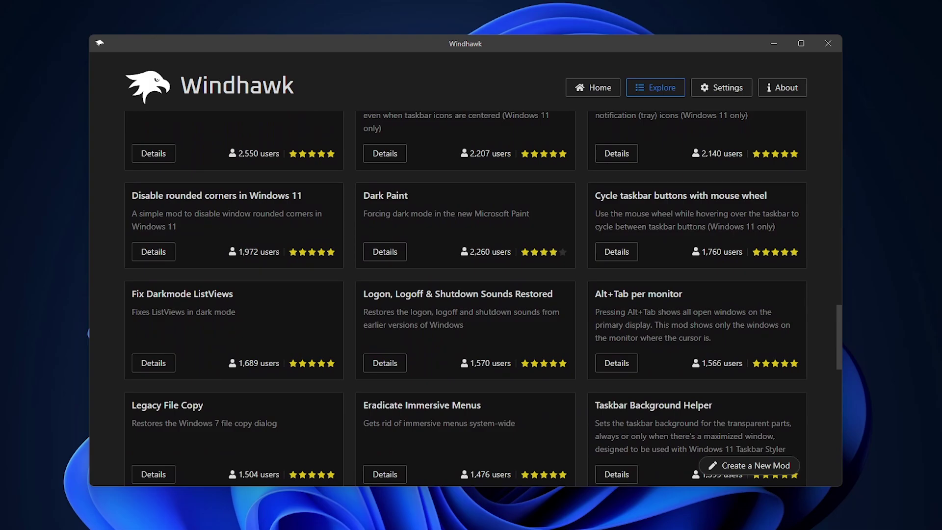
scroll(465, 295, "down", 1)
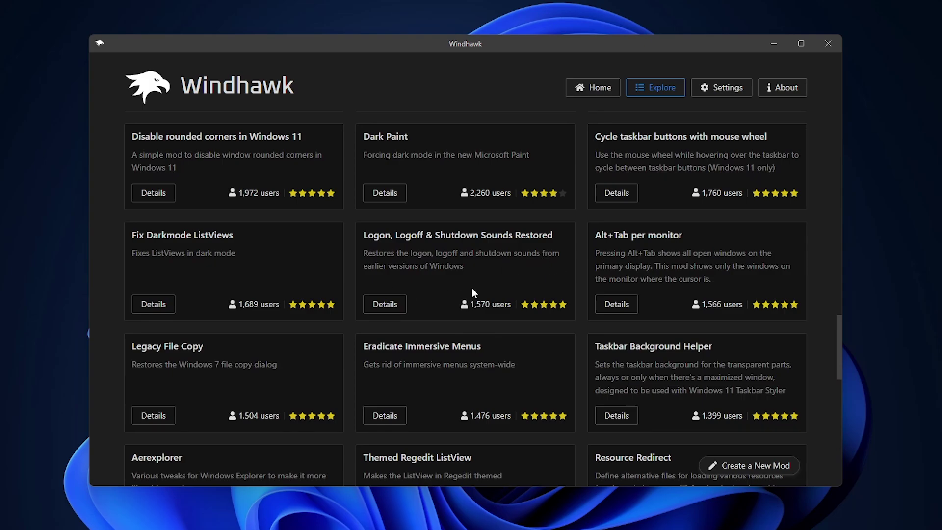
scroll(452, 294, "down", 20)
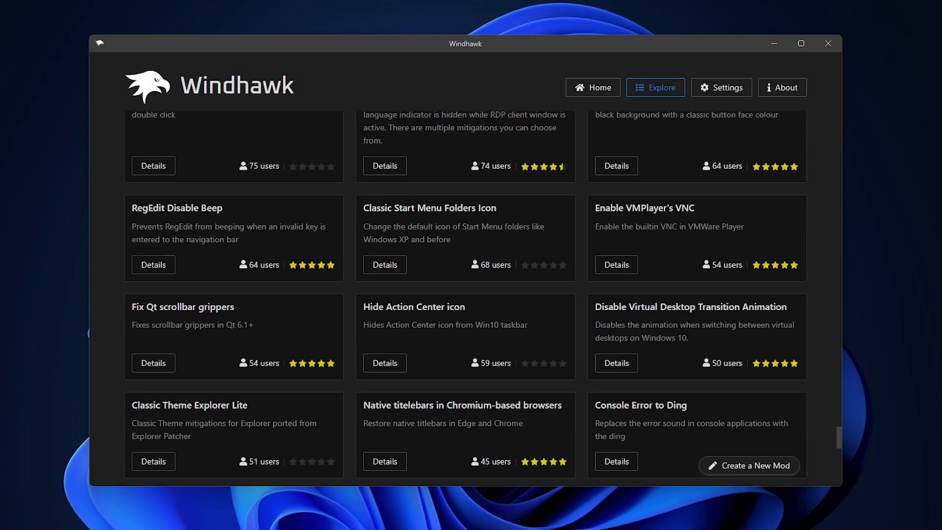
scroll(452, 298, "up", 20)
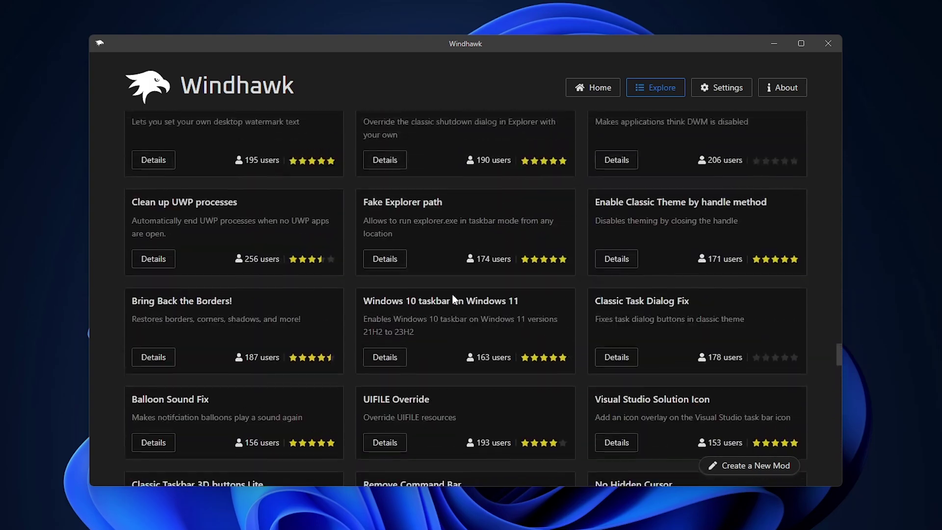
scroll(453, 293, "up", 10)
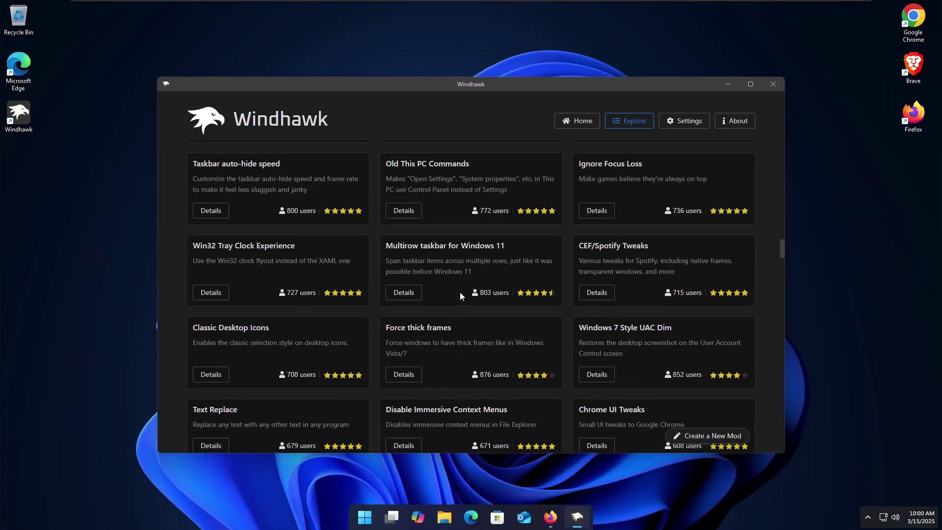
scroll(461, 293, "up", 15)
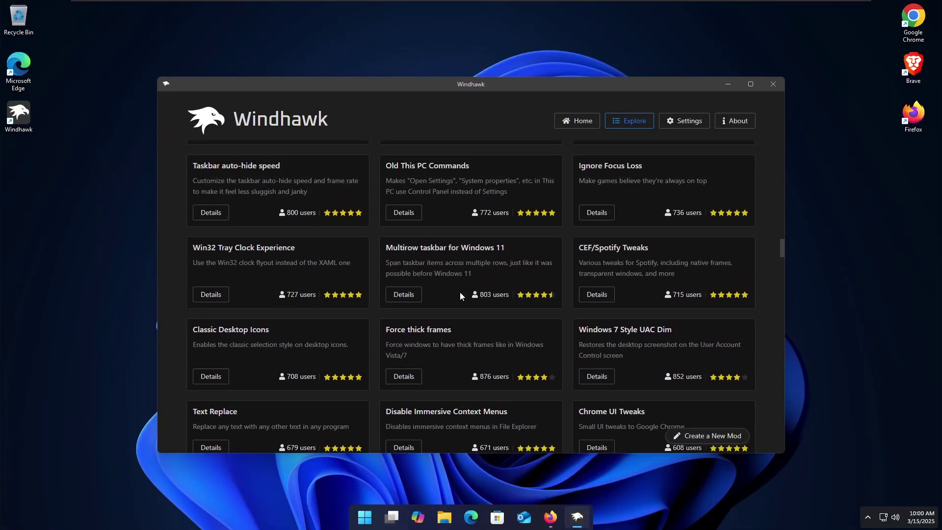
scroll(460, 292, "up", 10)
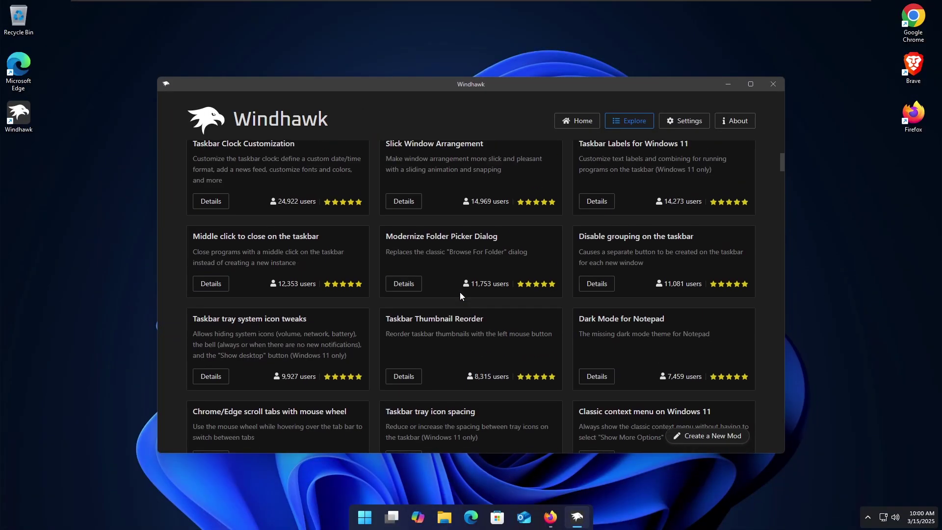